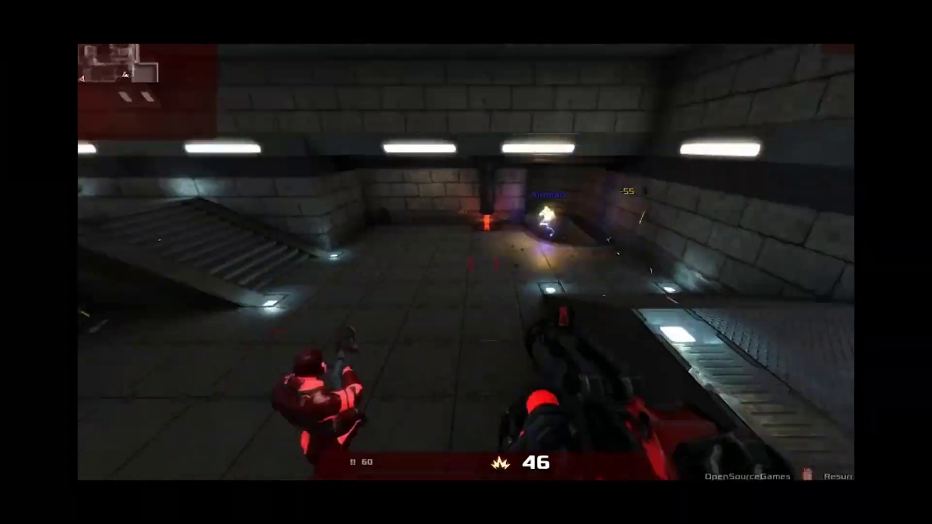
click(466, 262)
click(466, 263)
click(466, 262)
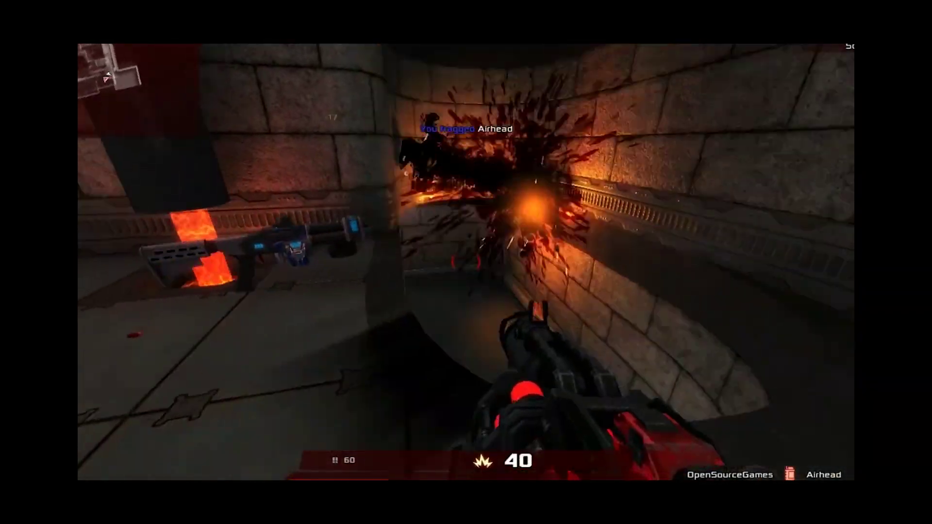
click(466, 262)
click(466, 262)
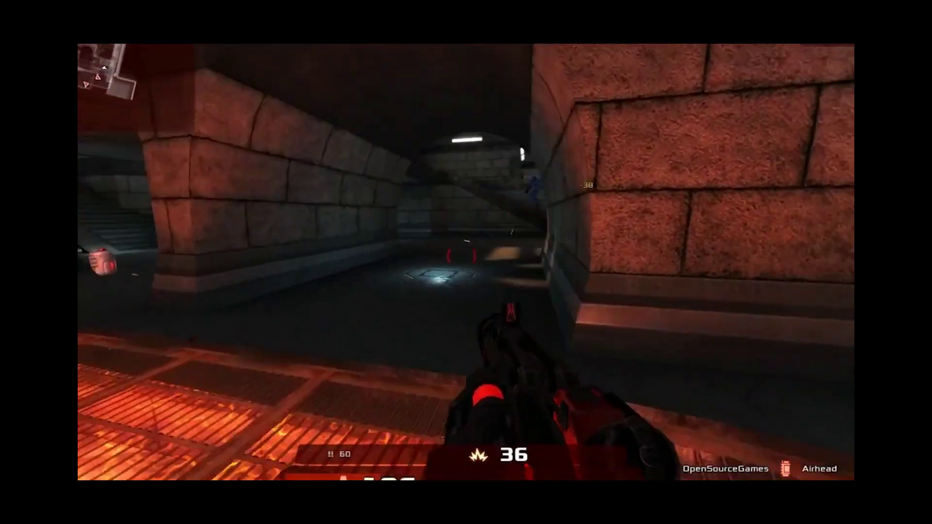
click(466, 262)
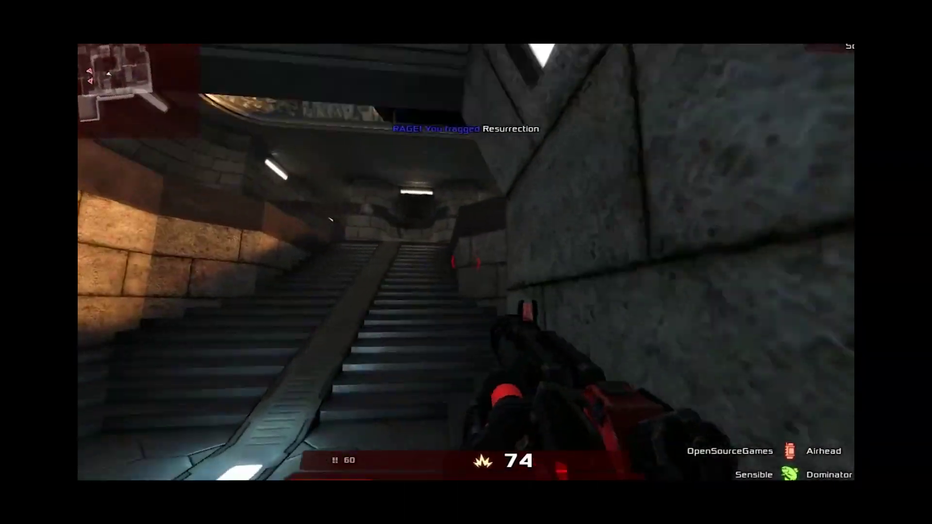
click(466, 262)
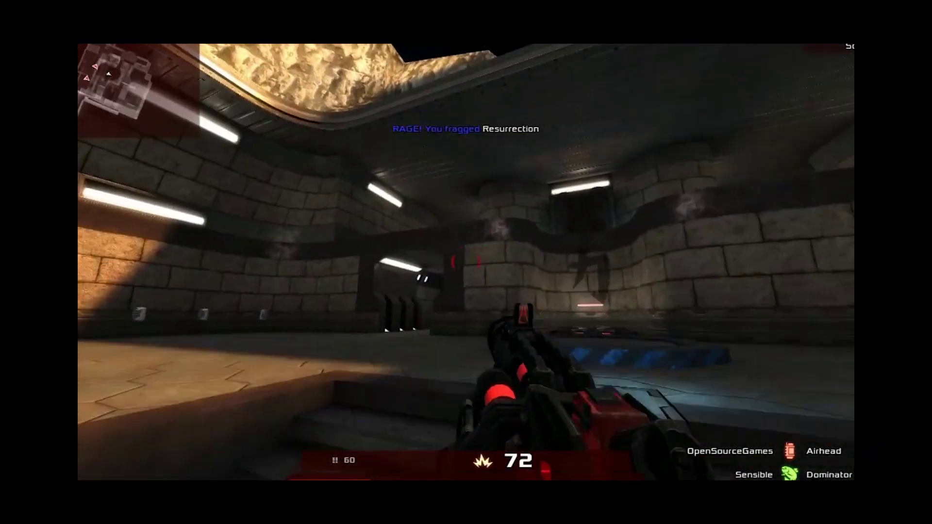
click(466, 262)
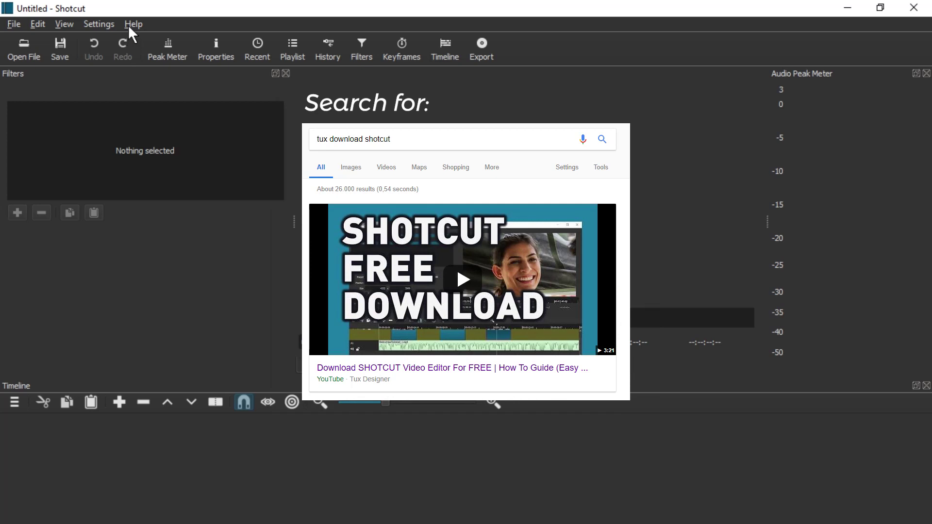
Check the Shotcut version in the program information and whether the experimental GPU Effects option is enabled.
click(128, 25)
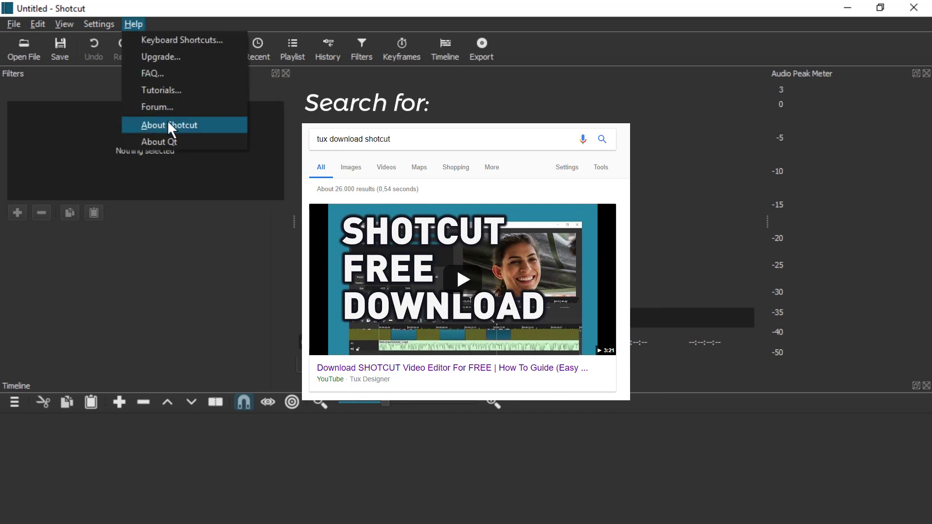
key(Escape)
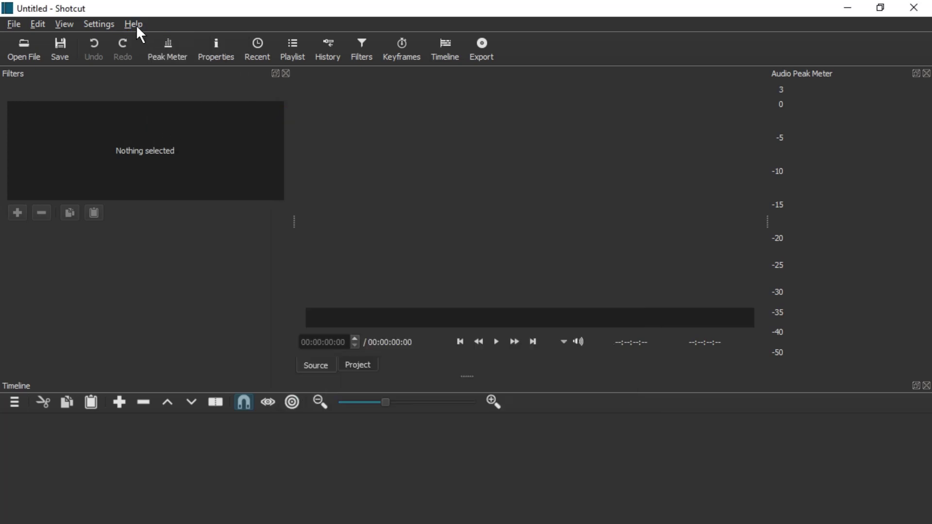
click(136, 25)
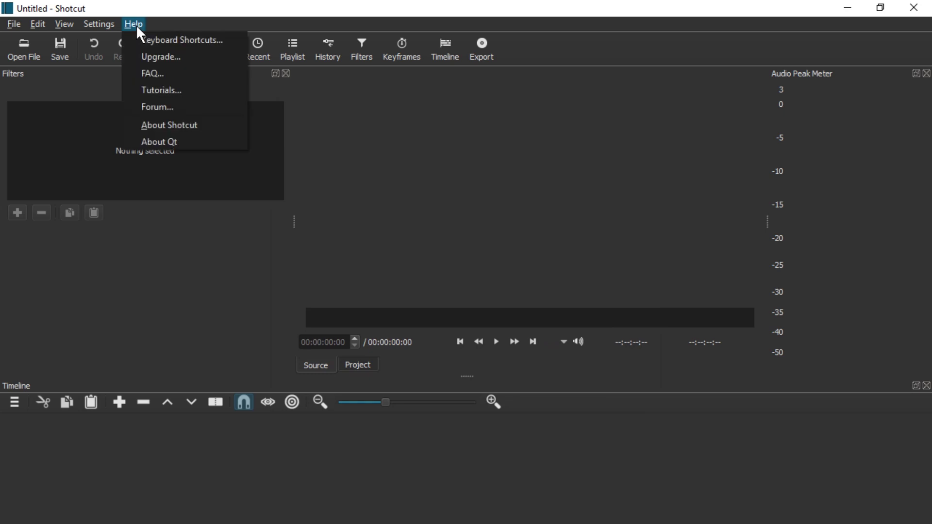
click(170, 129)
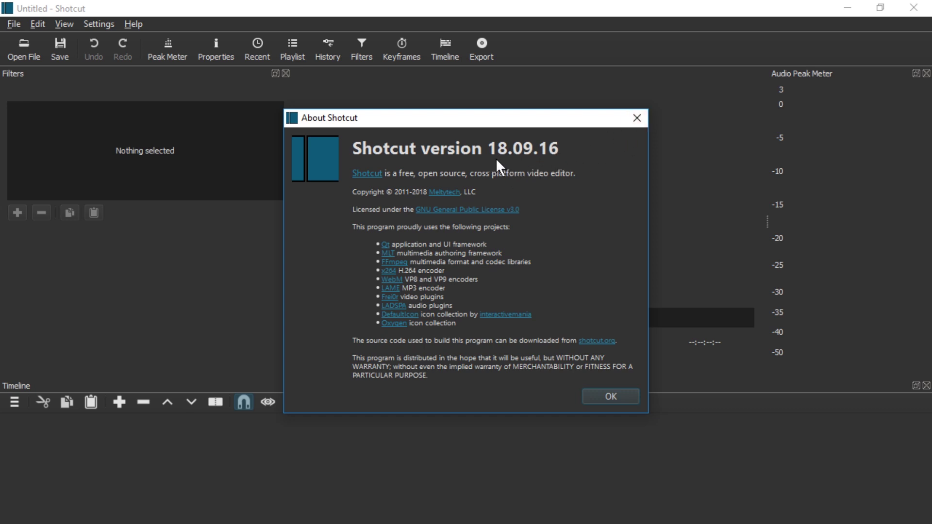
click(637, 117)
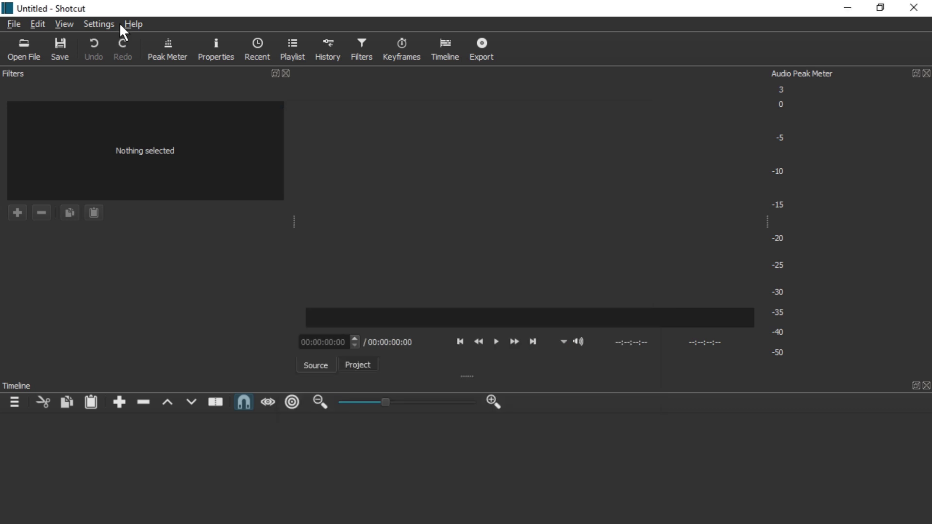
click(100, 24)
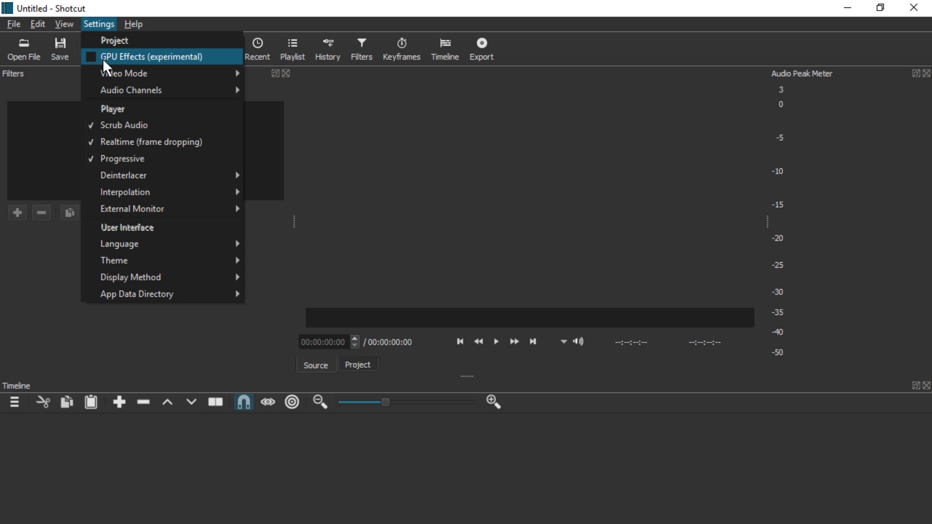
click(303, 119)
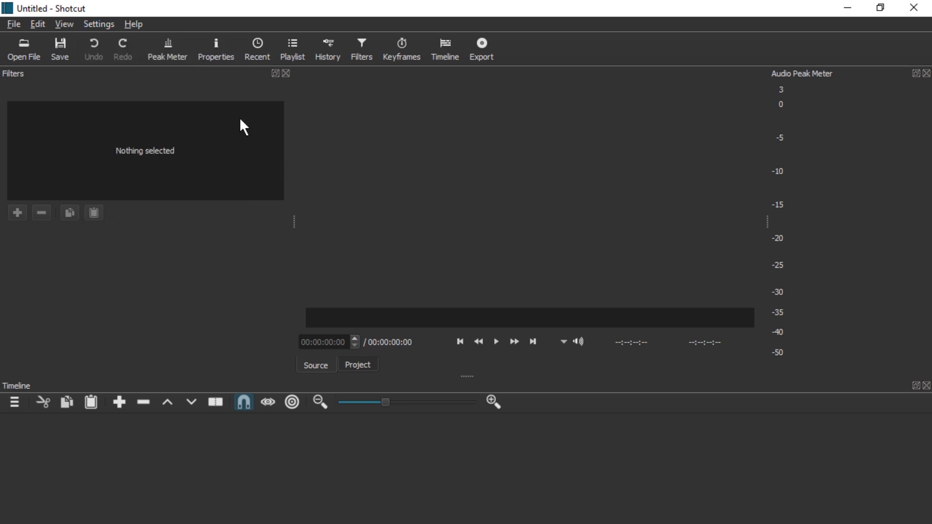
Restore the default window layout.
click(63, 26)
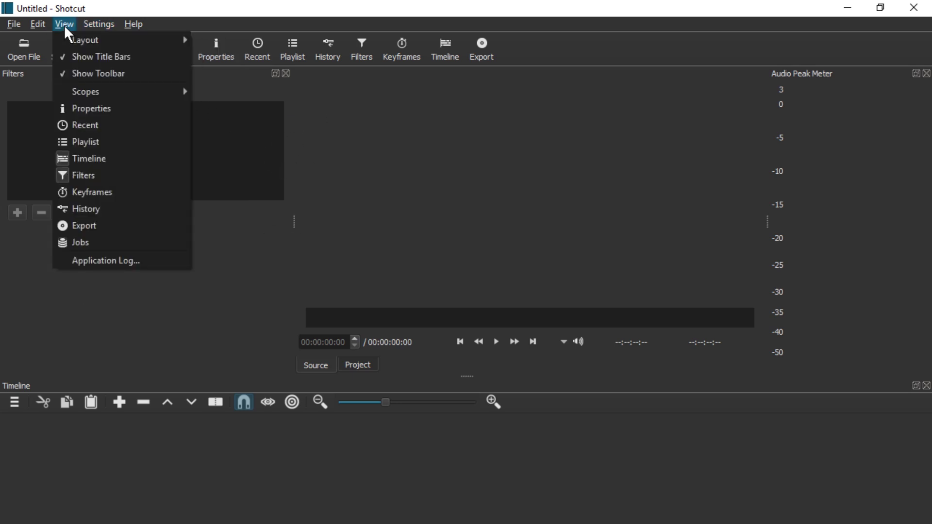
mouse_move(128, 46)
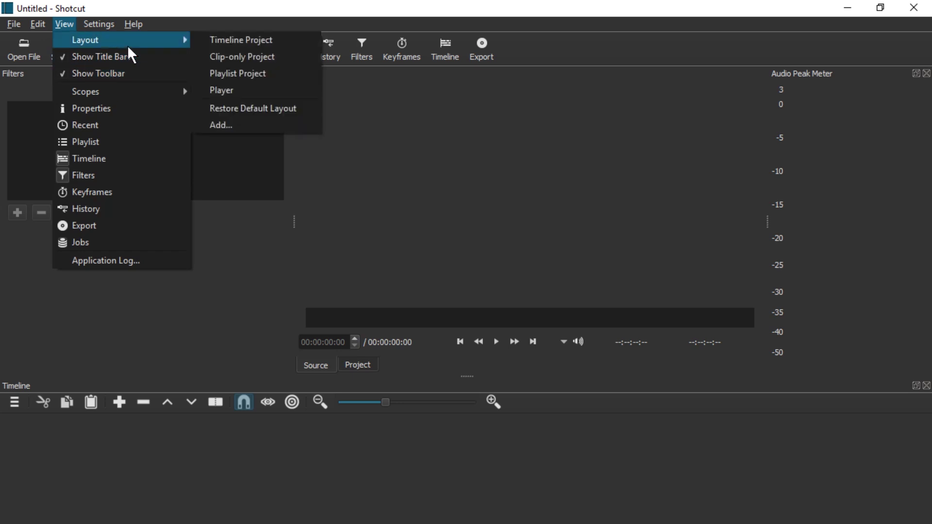
click(264, 107)
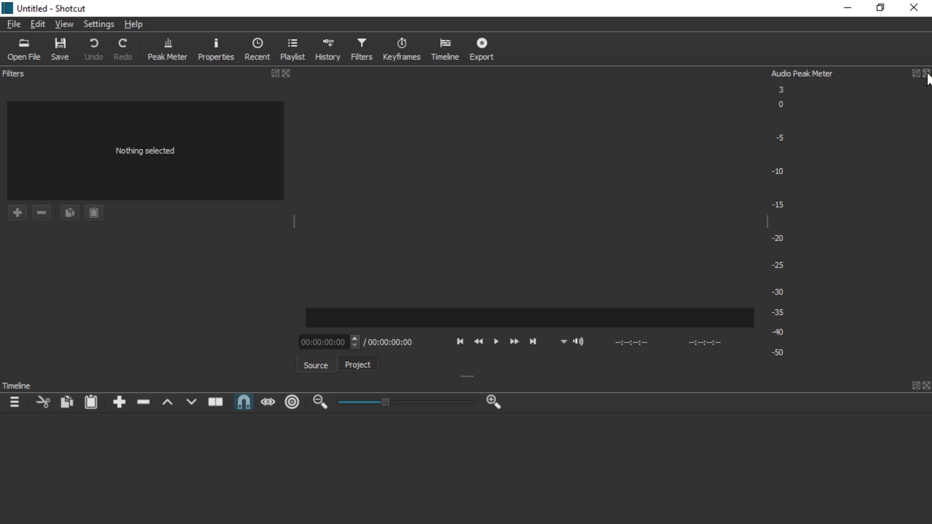
Close the Audio Peak Meter and hide the toolbar to free up space for the preview.
click(926, 73)
click(65, 26)
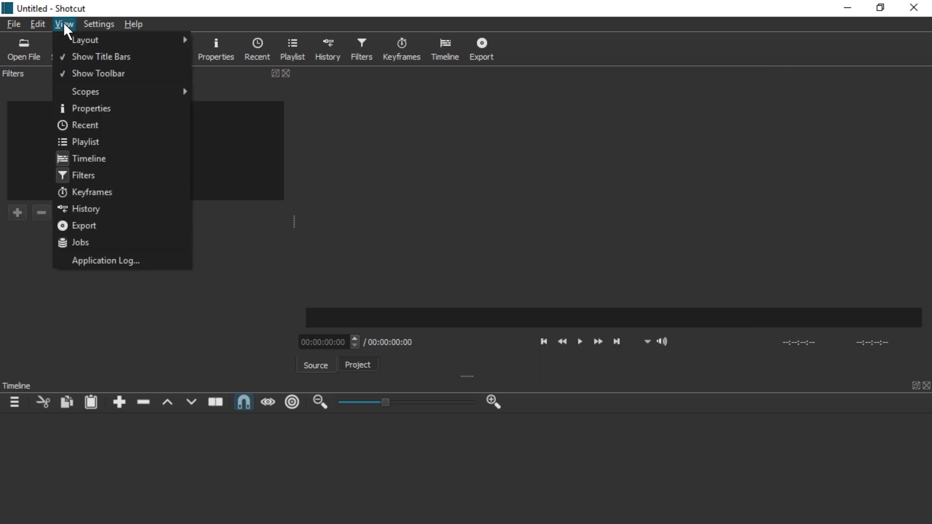
click(112, 83)
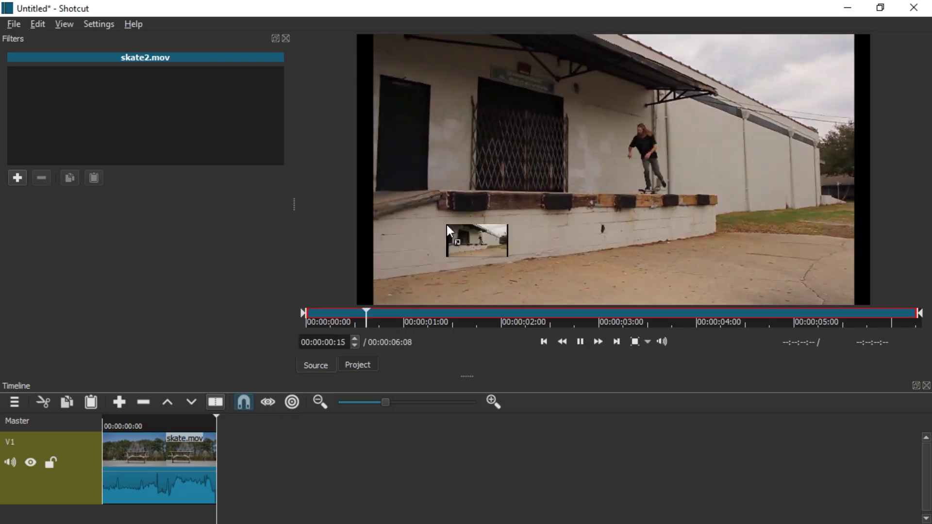
Add an audio track to the timeline for music.mp3.
right_click(49, 452)
click(170, 322)
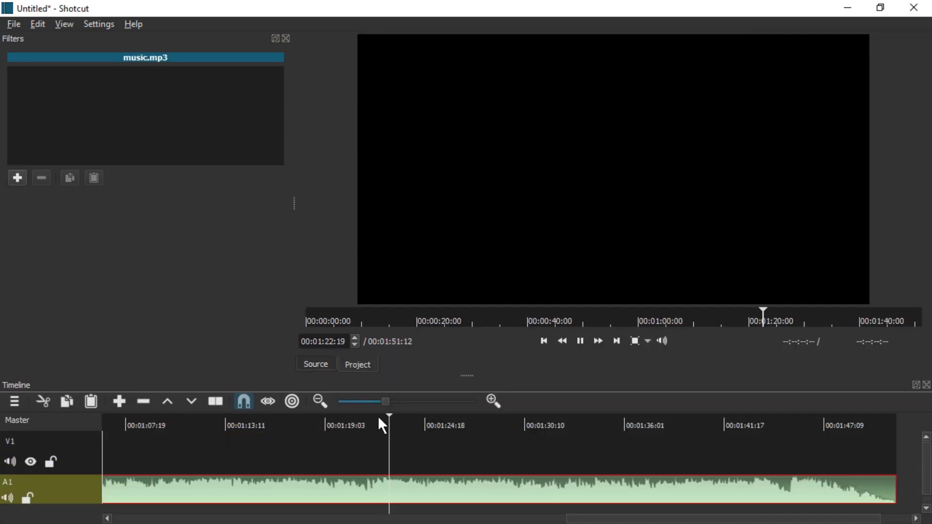
Split music.mp3 at about 00:01:22 and 00:01:28 and remove the section after the last cut.
click(378, 418)
key(s)
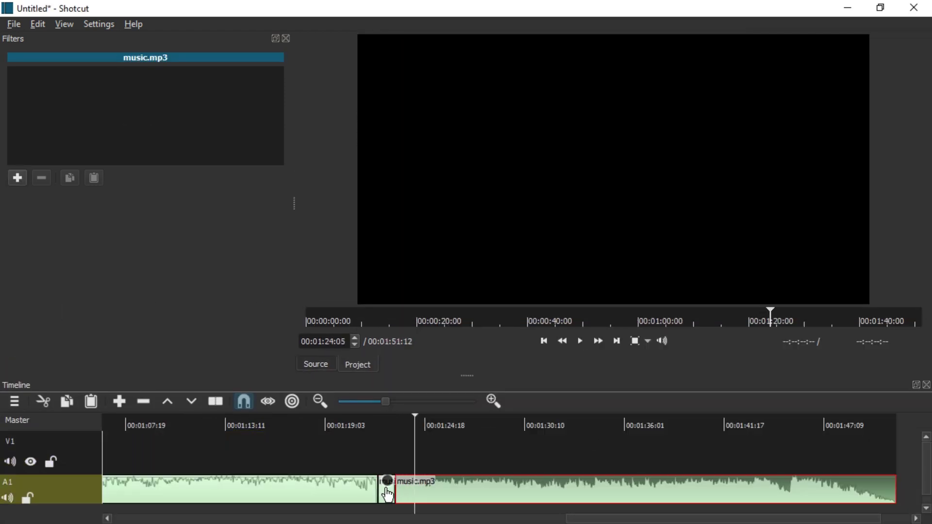
click(303, 430)
click(494, 425)
key(s)
right_click(556, 491)
click(590, 446)
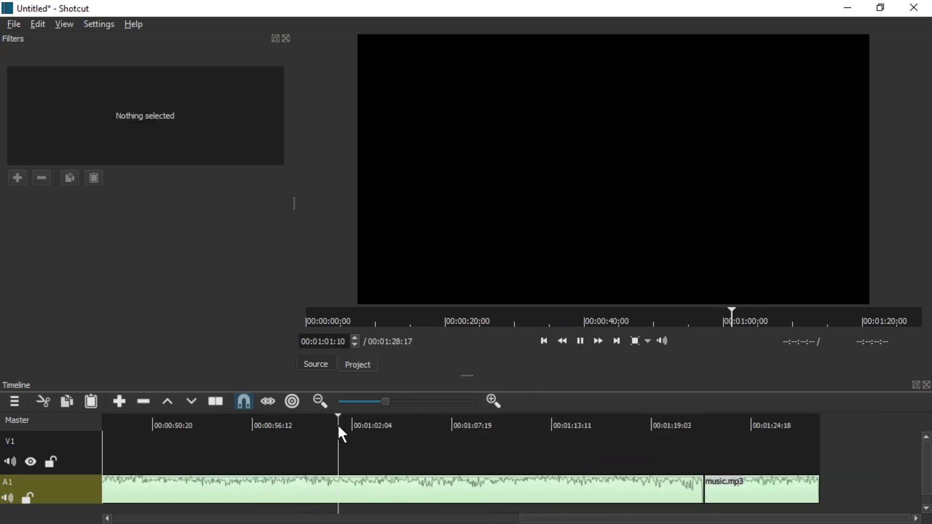
Shorten the first music.mp3 clip beneath skate.mov so that it ends where skate.mov ends.
click(406, 419)
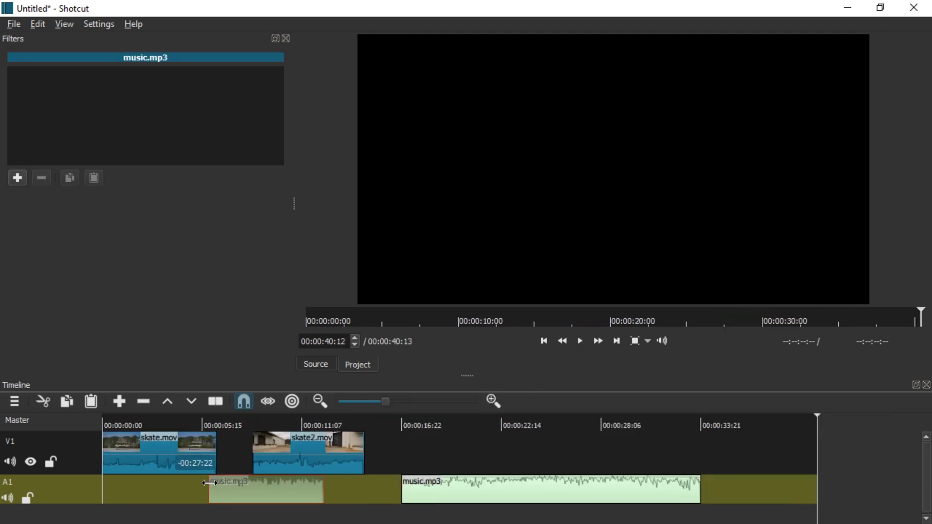
click(265, 420)
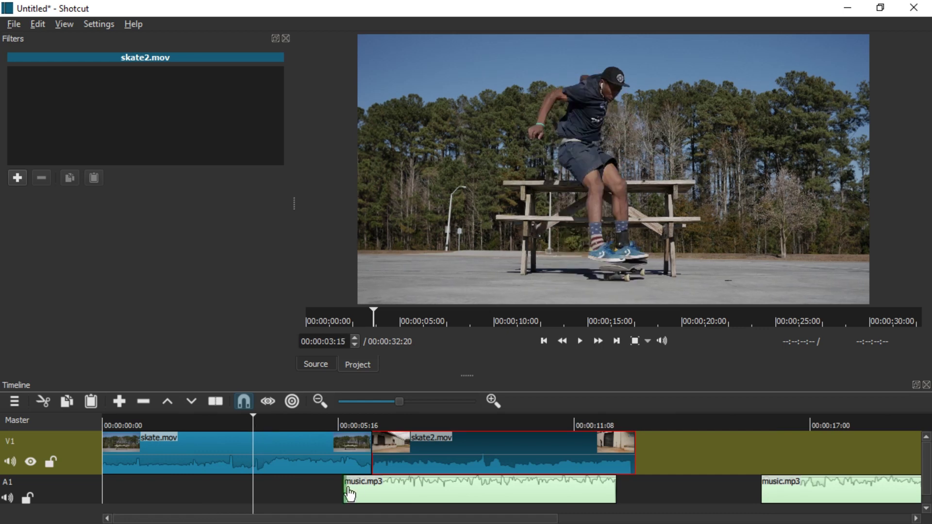
drag(437, 490, 348, 490)
drag(534, 490, 371, 490)
Remove the surplus sections of skate2.mov and the second music.mp3 clip, plus the opening section of skate.mov.
right_click(423, 452)
click(450, 431)
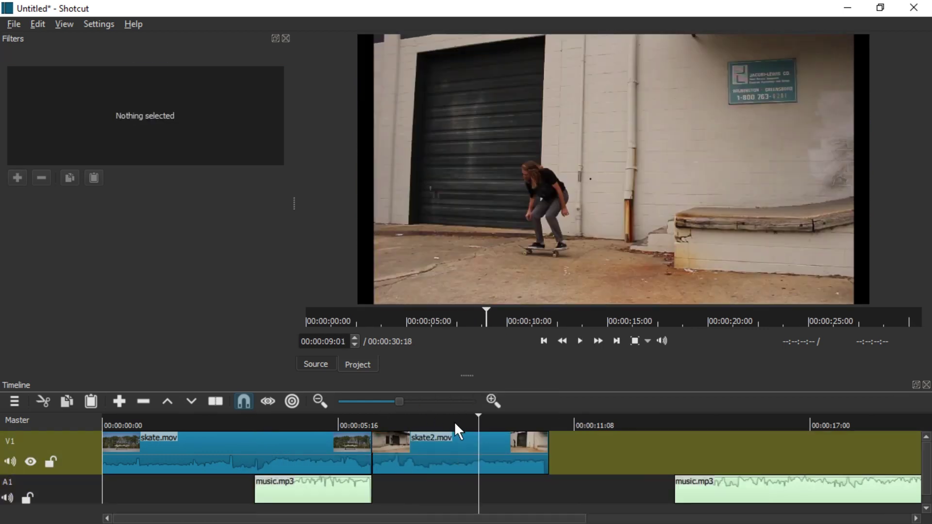
right_click(646, 490)
click(716, 449)
right_click(134, 435)
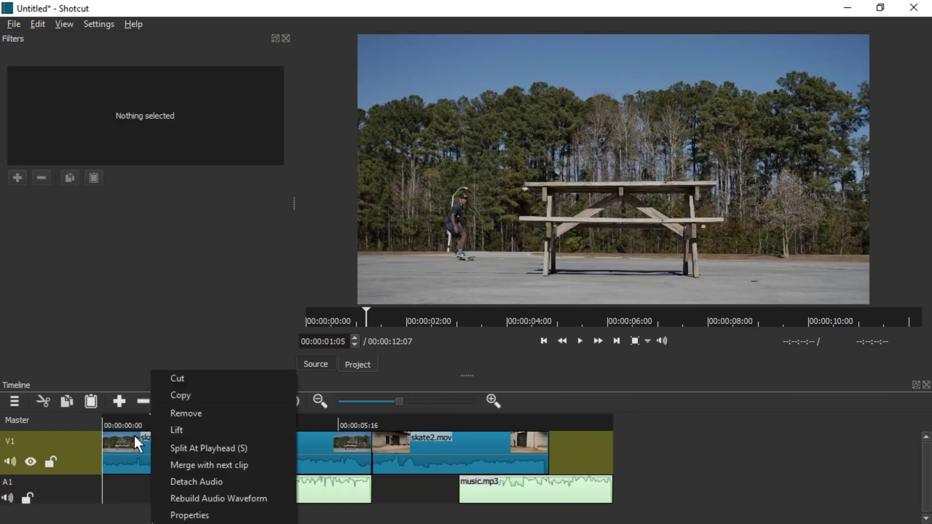
click(182, 413)
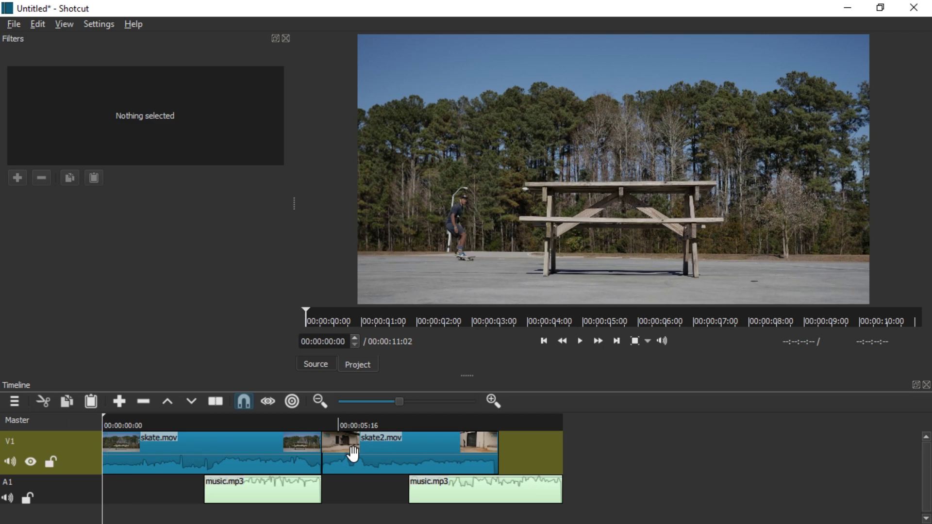
Play back the edited timeline and replay the part of skate.mov where the first music clip starts.
key(space)
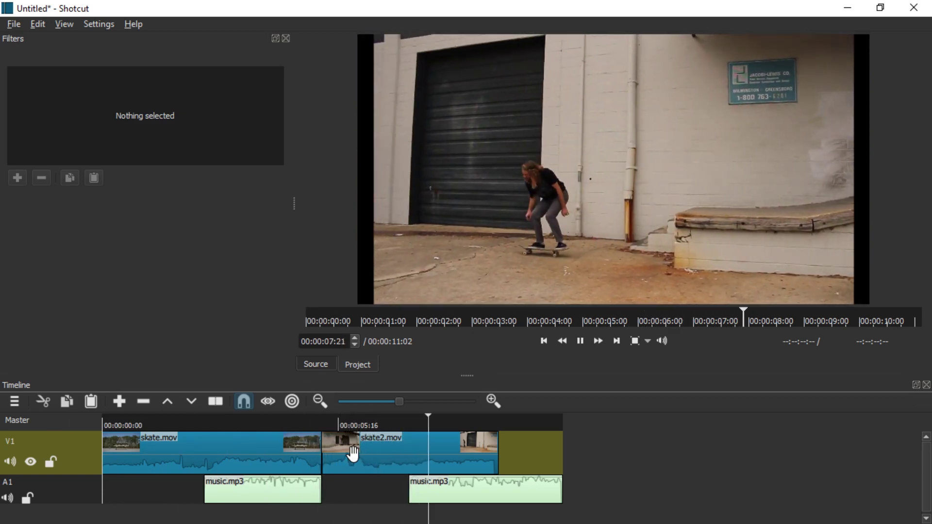
key(space)
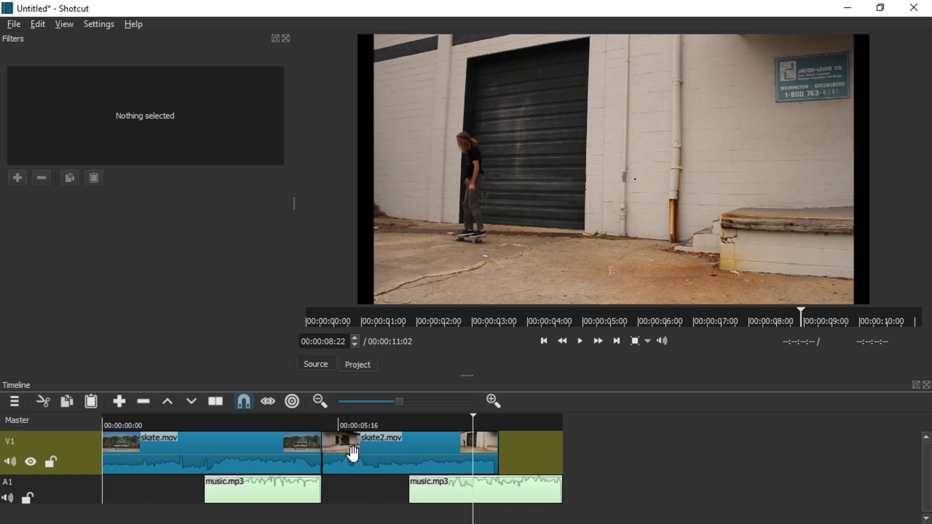
click(211, 417)
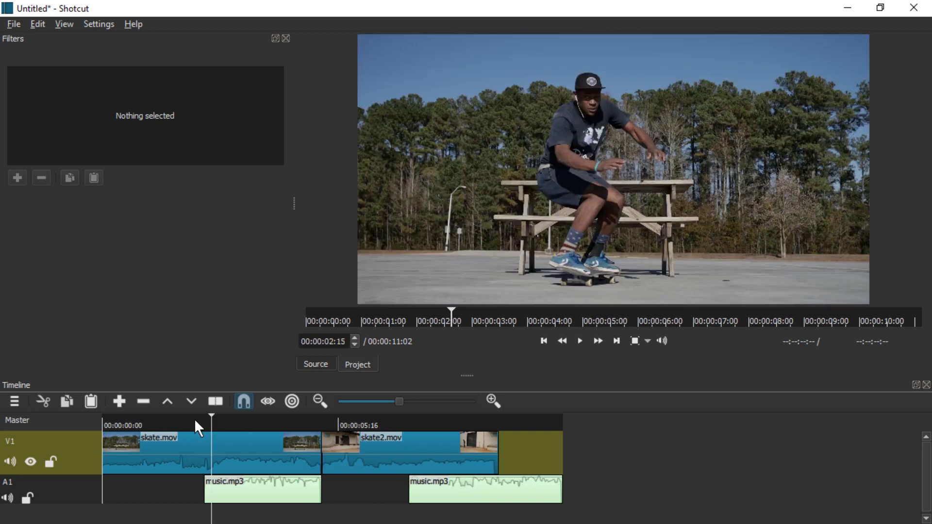
click(194, 419)
key(space)
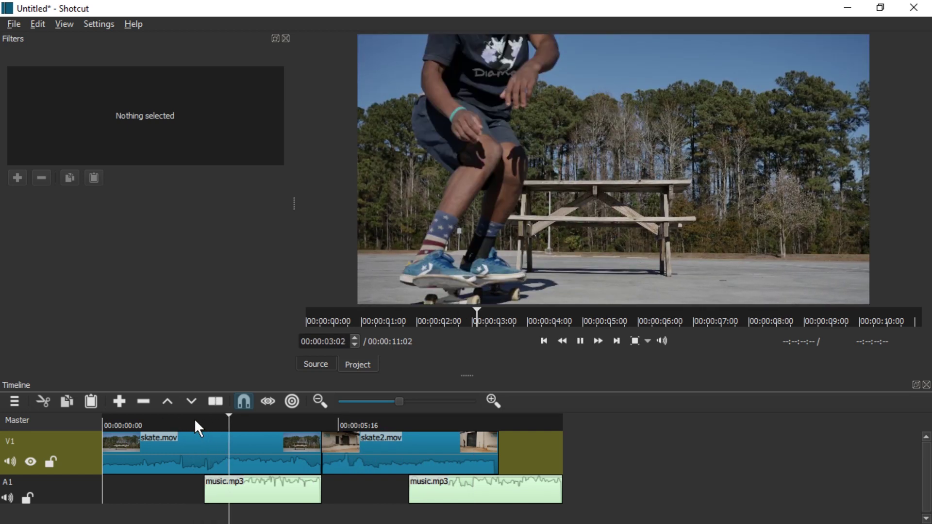
key(space)
Split skate.mov at 00:00:02:11, where the first music.mp3 clip begins.
click(210, 422)
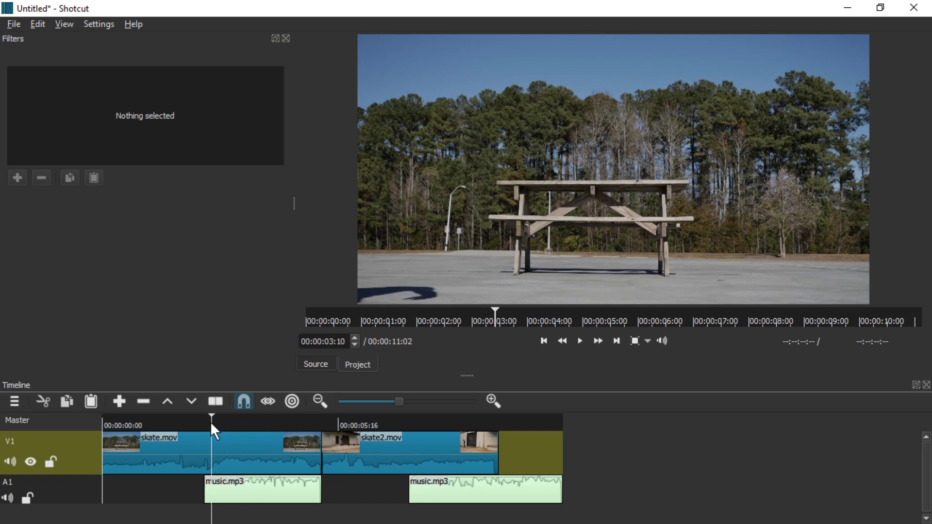
click(208, 419)
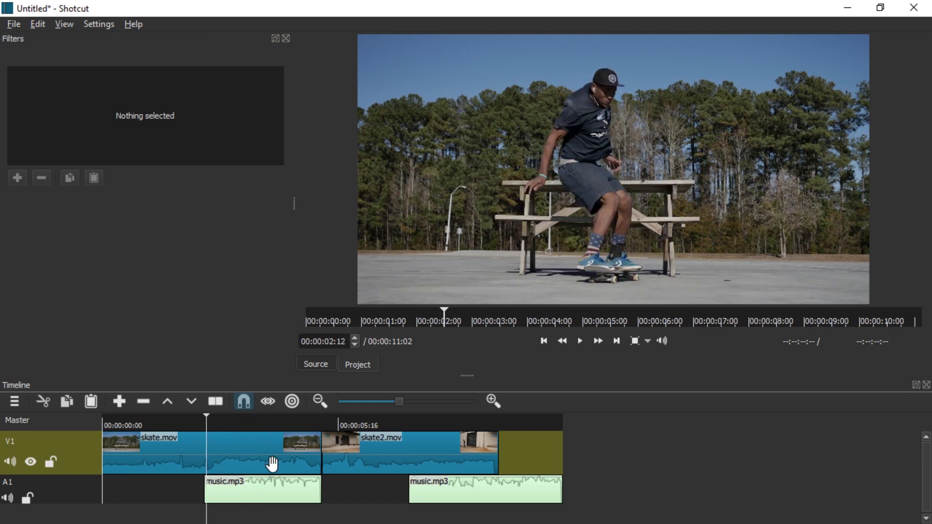
key(Left)
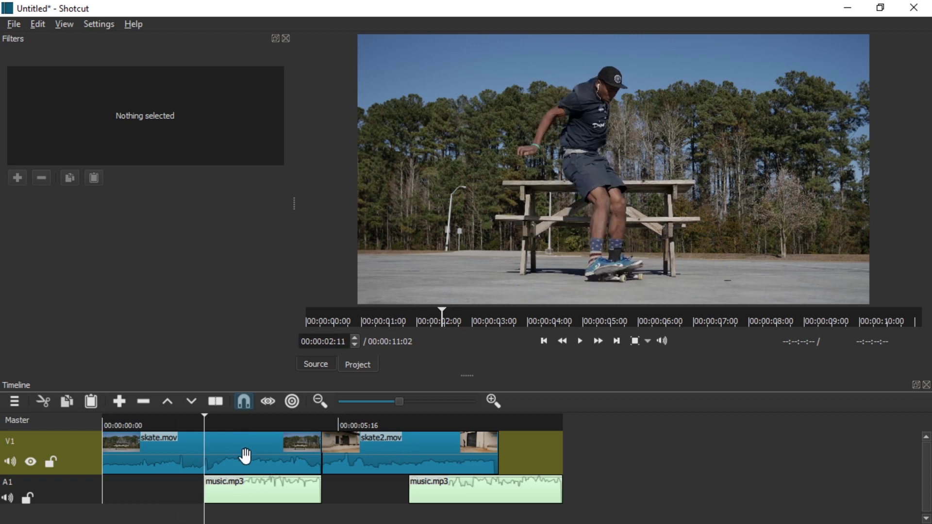
click(224, 450)
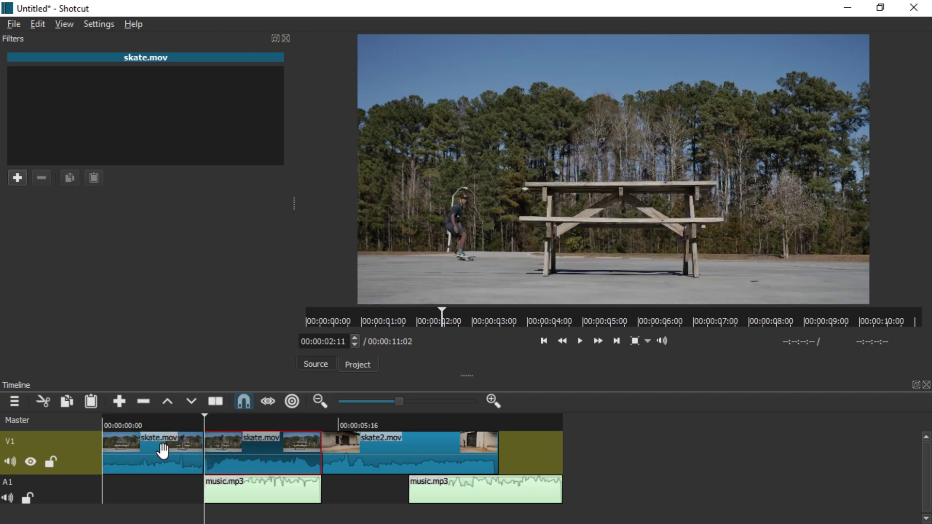
key(s)
Add a Size and Position filter to the second skate.mov clip and apply the Shake 1 Second - Scaled preset.
click(255, 454)
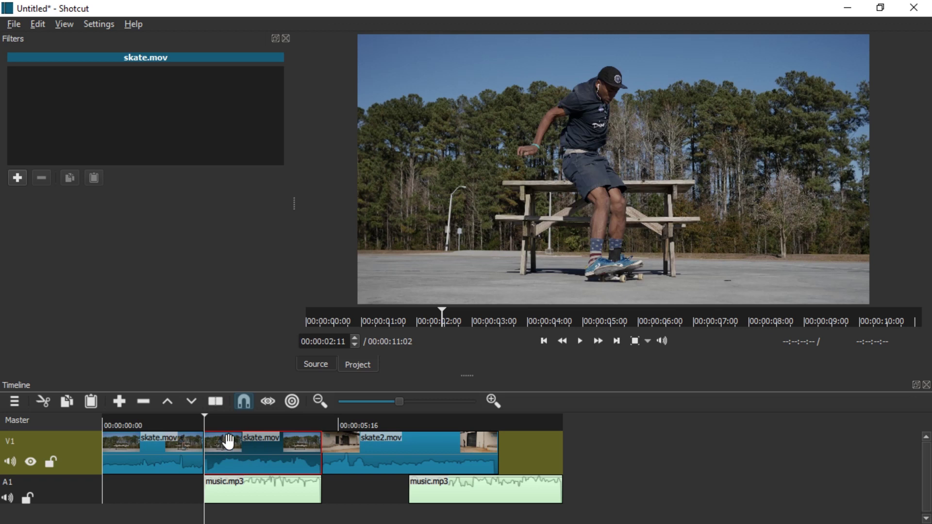
click(65, 24)
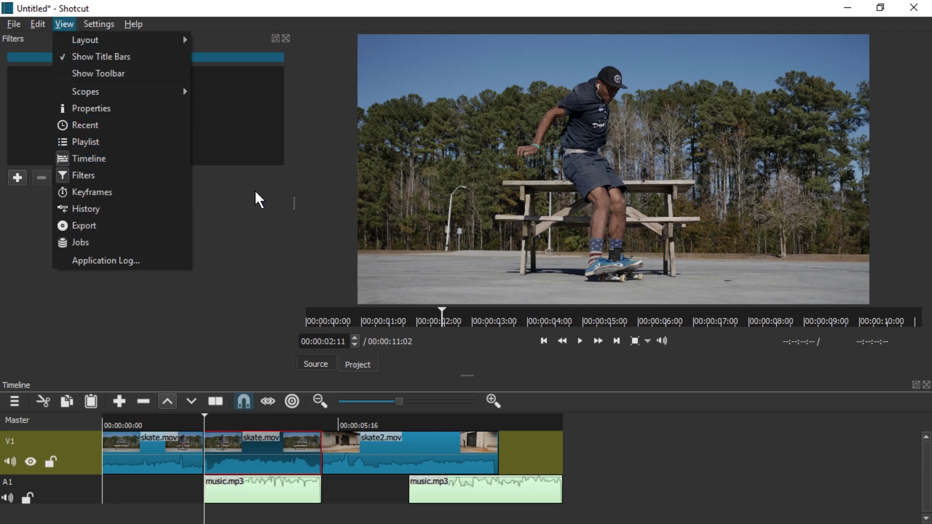
click(220, 226)
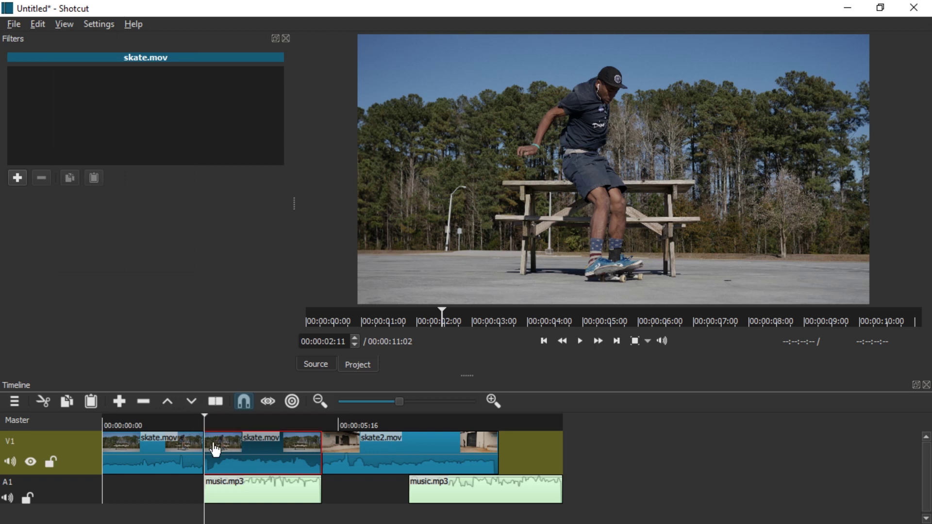
click(268, 401)
click(18, 176)
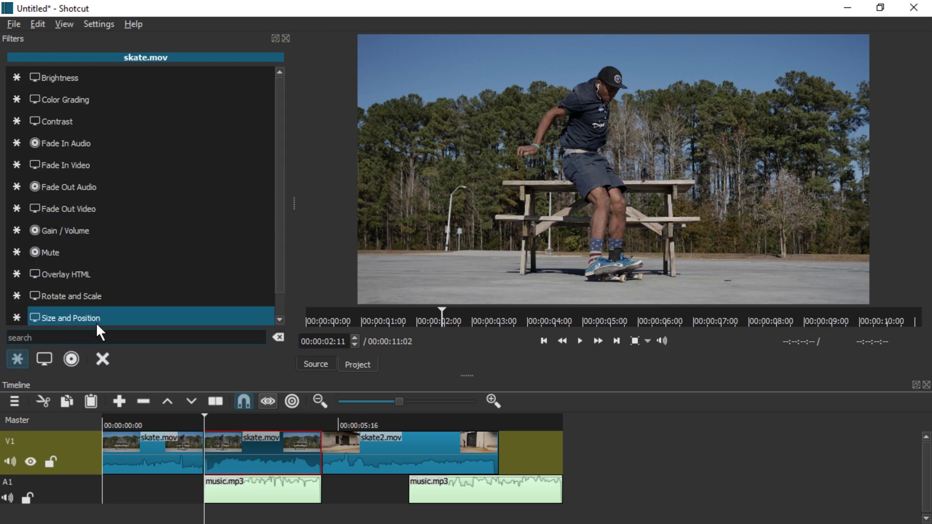
text(size)
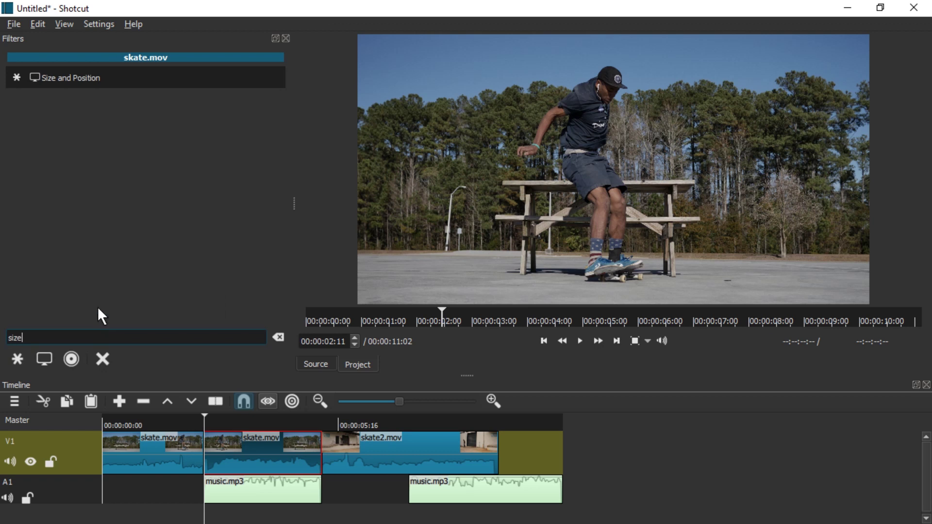
click(58, 77)
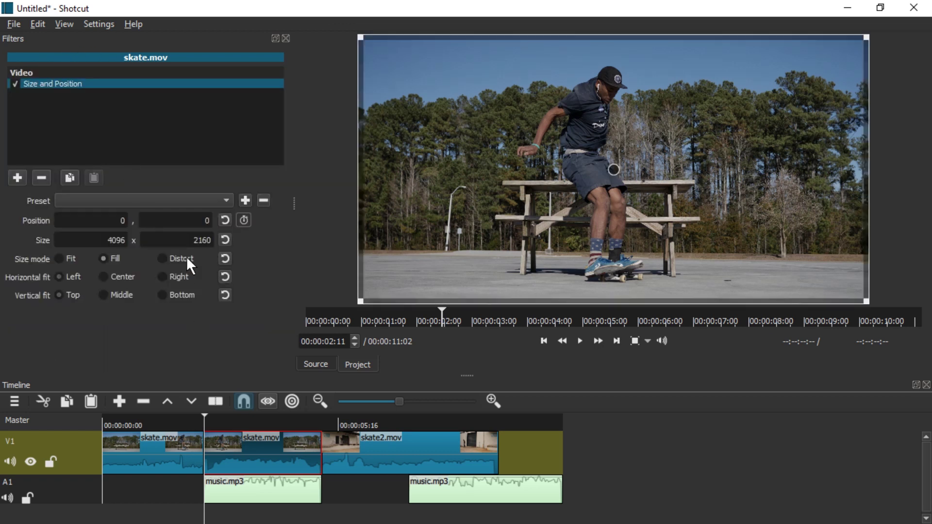
click(87, 199)
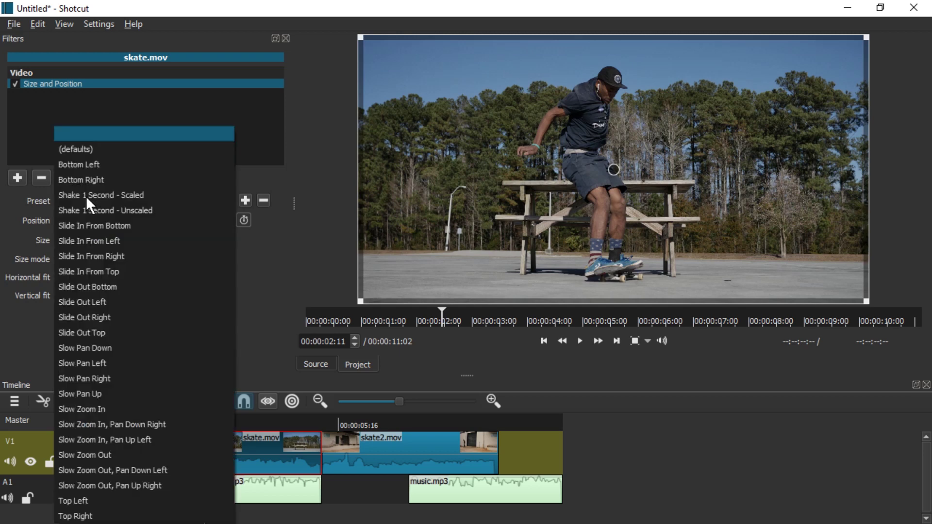
click(137, 196)
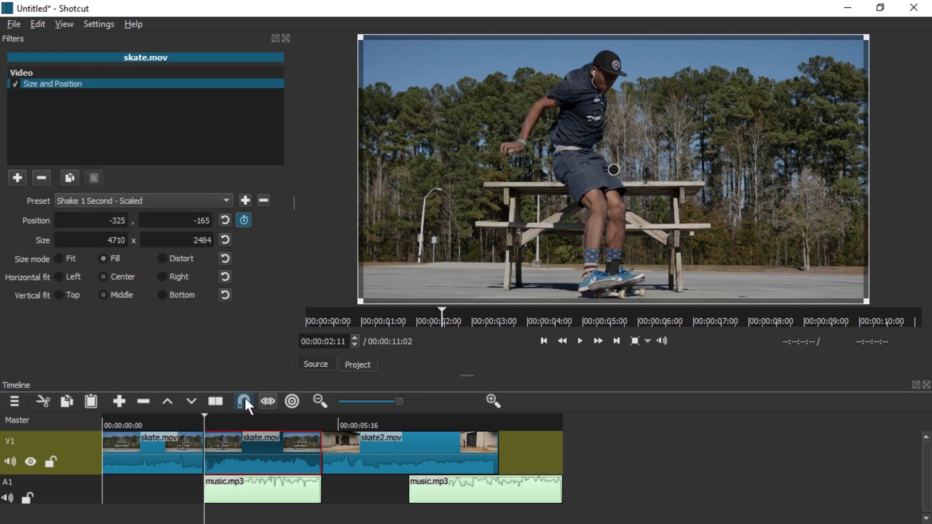
Split skate2.mov at 00:00:07:09, where the second music.mp3 clip begins.
click(400, 423)
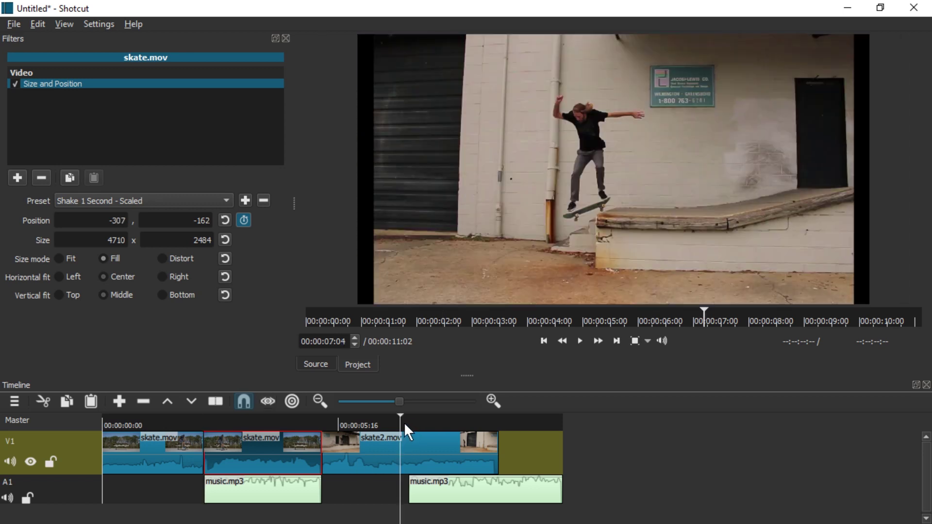
click(408, 423)
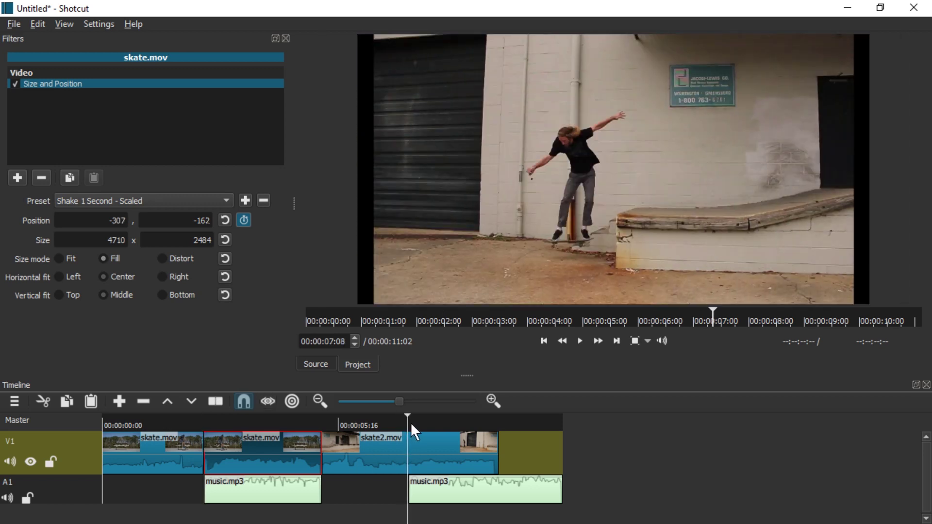
click(410, 423)
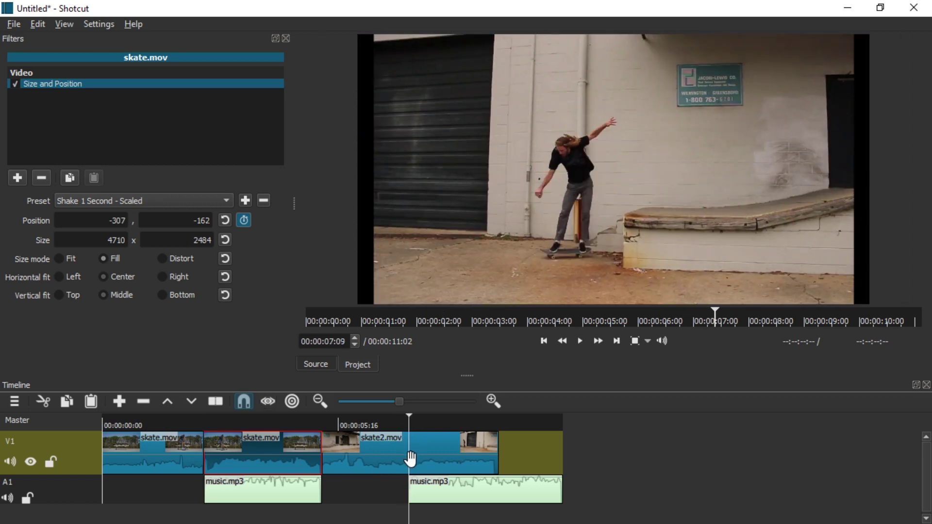
click(441, 462)
key(s)
key(equal)
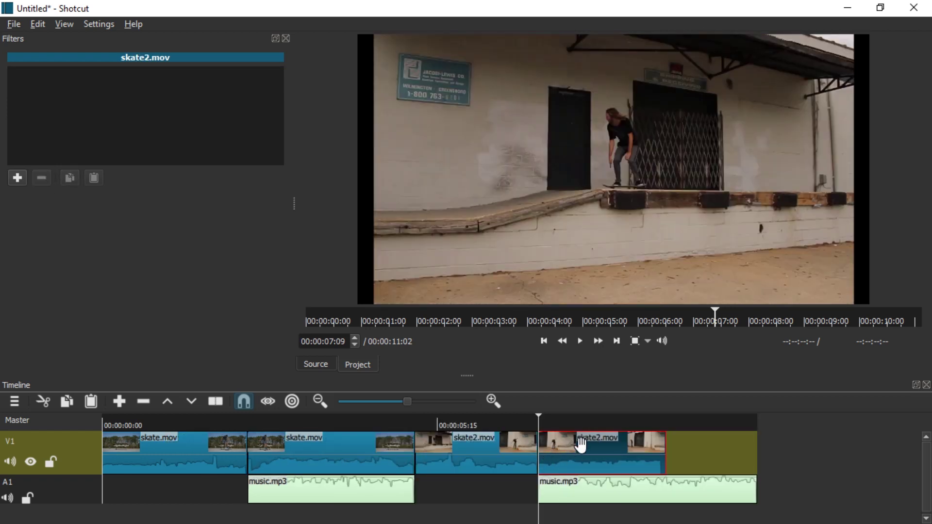
Add a Size and Position filter to the second skate2.mov clip and apply the Shake 1 Second - Unscaled preset.
click(10, 174)
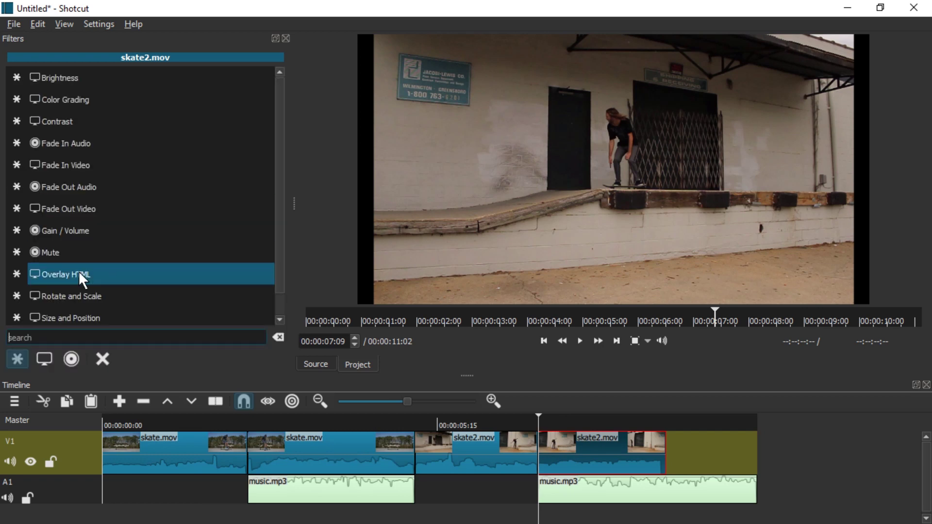
text(size)
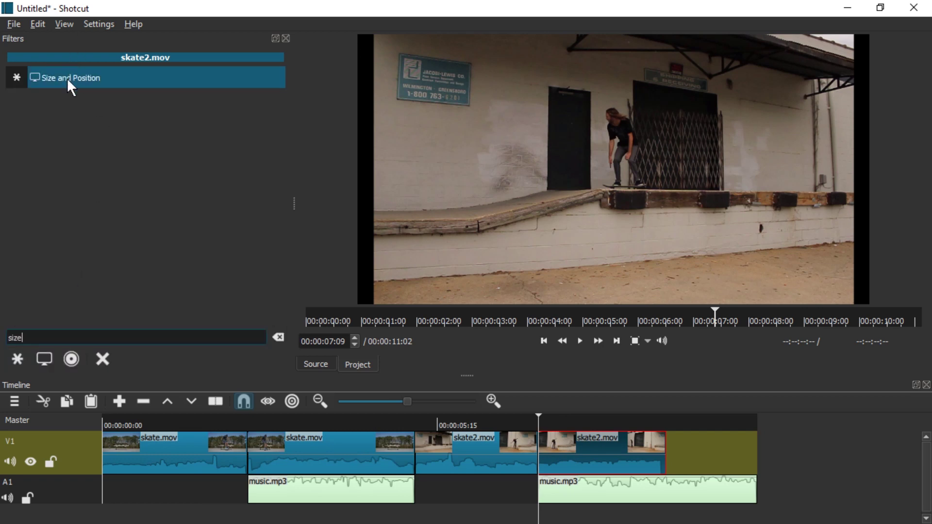
click(68, 77)
click(75, 198)
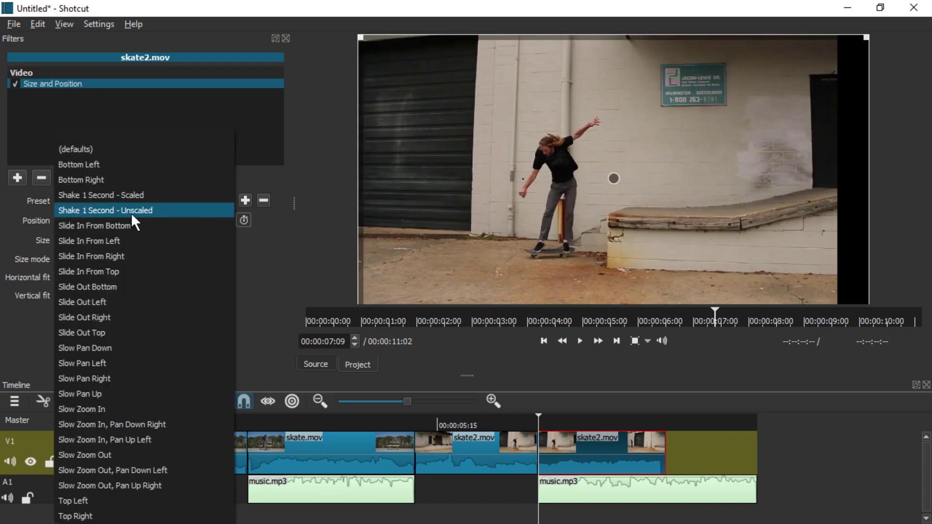
click(133, 214)
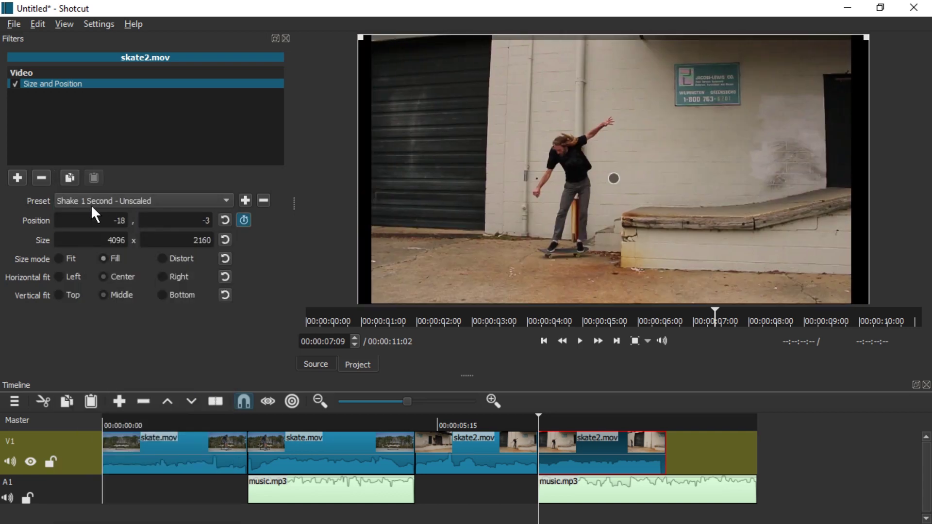
Play back the second skate.mov clip and the second skate2.mov clip to check their shake effects.
click(247, 421)
key(space)
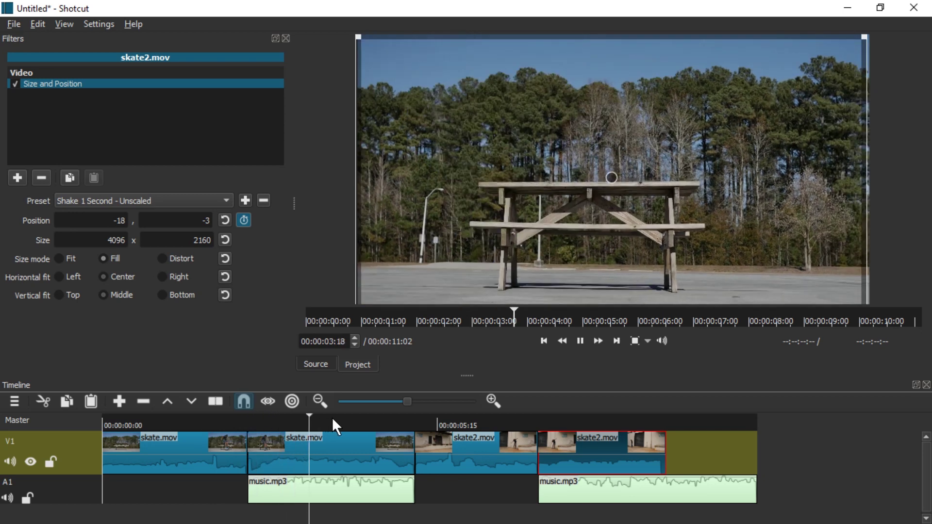
key(space)
click(482, 423)
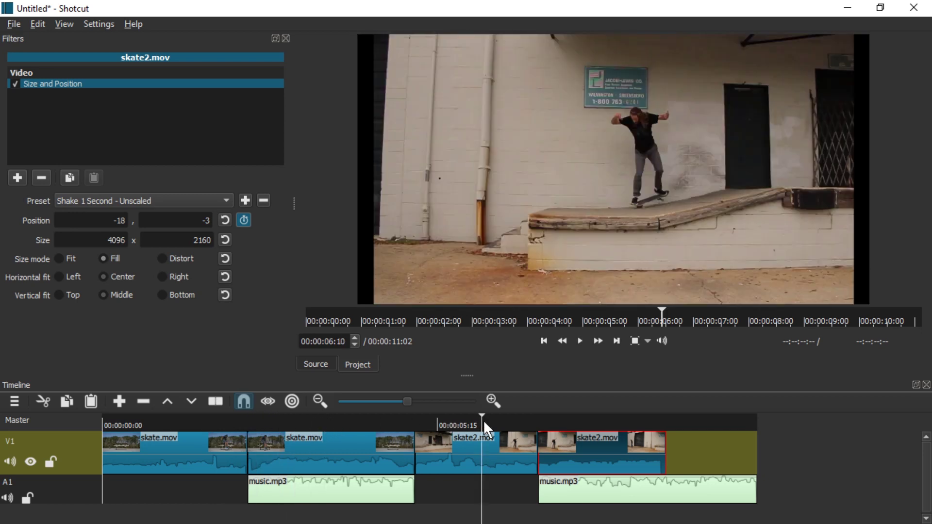
key(space)
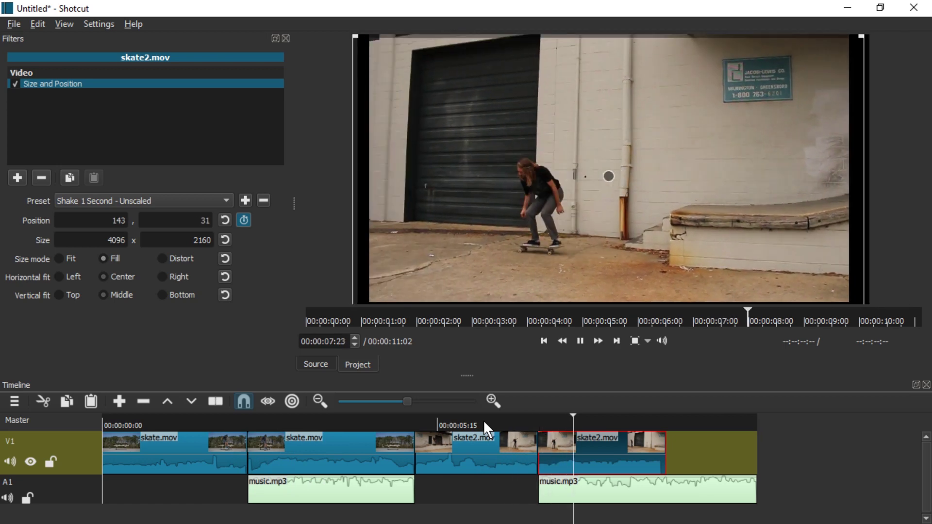
key(space)
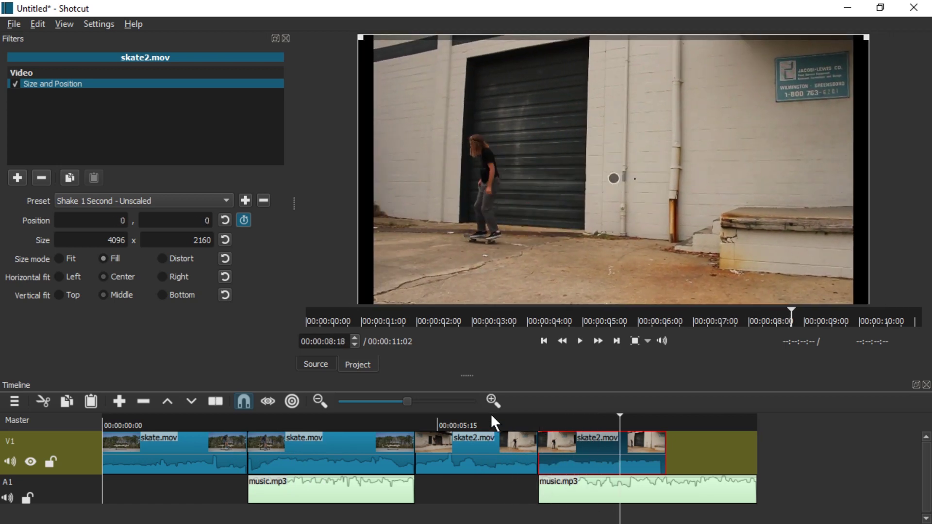
click(241, 424)
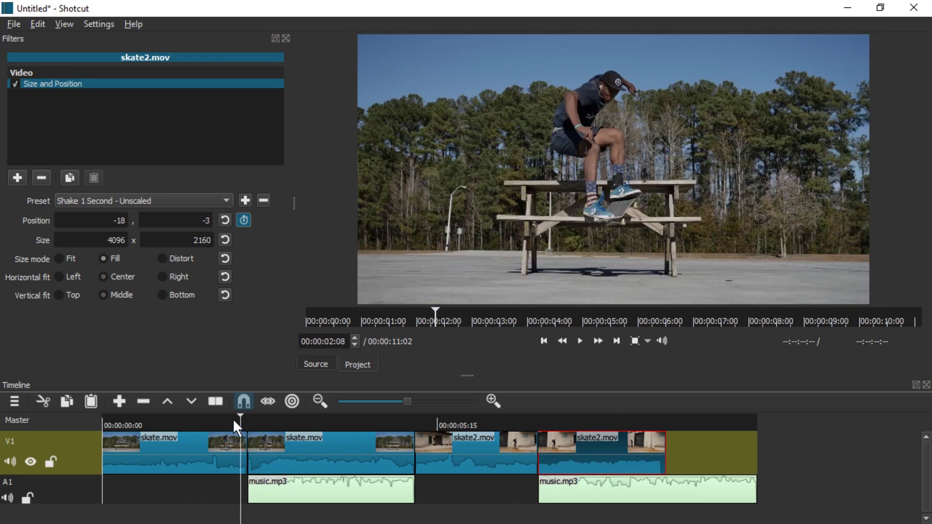
Export the timeline as an mp4 video at 4096 x 2160 and 24 frames per second into C:/Cache/Shake.
click(39, 24)
mouse_move(53, 22)
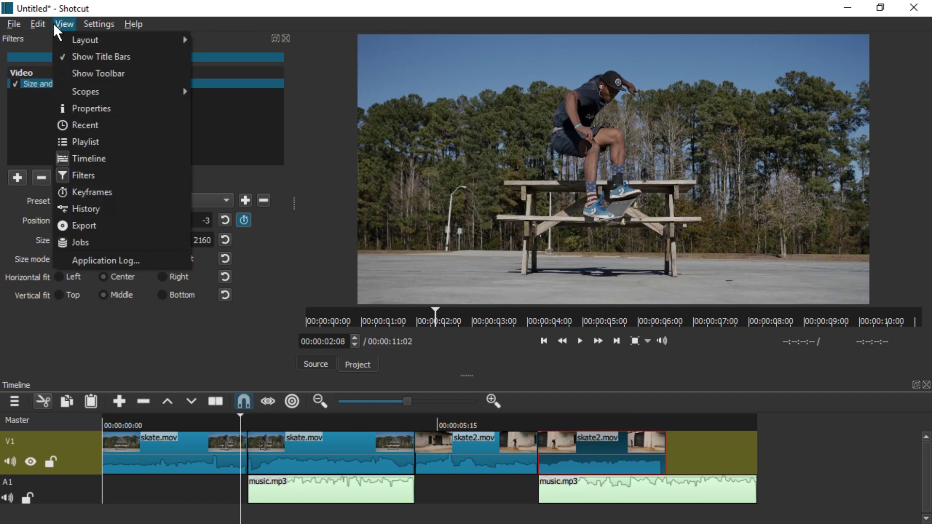
click(83, 225)
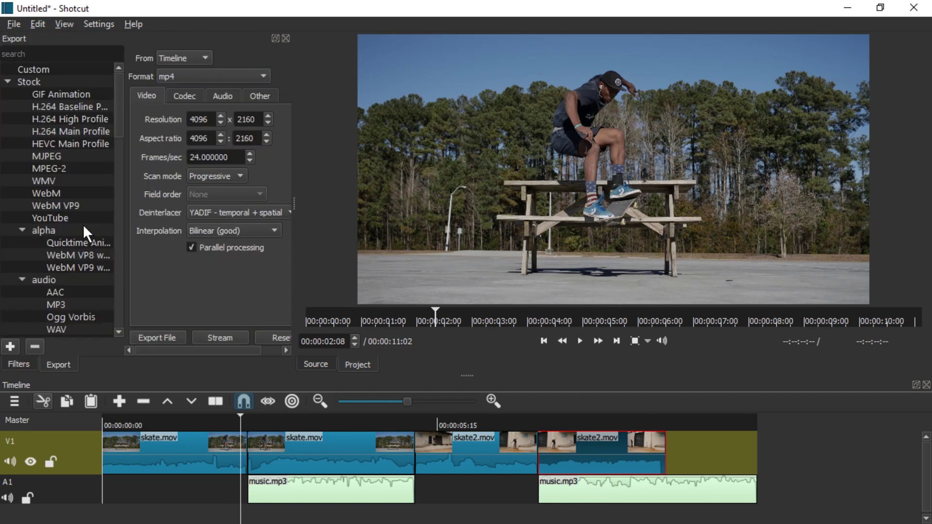
click(168, 333)
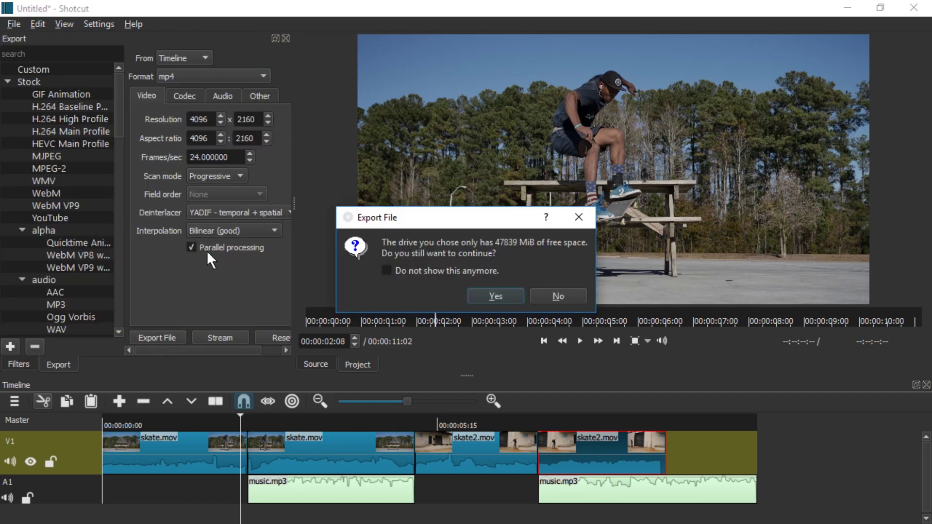
click(485, 297)
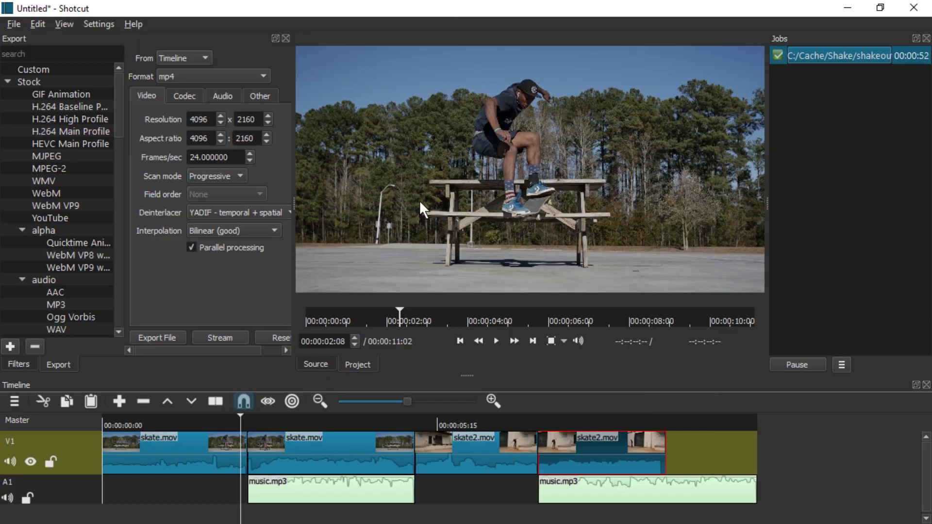
Review the second skate.mov clip and the available presets of its Size and Position filter.
click(263, 423)
click(268, 422)
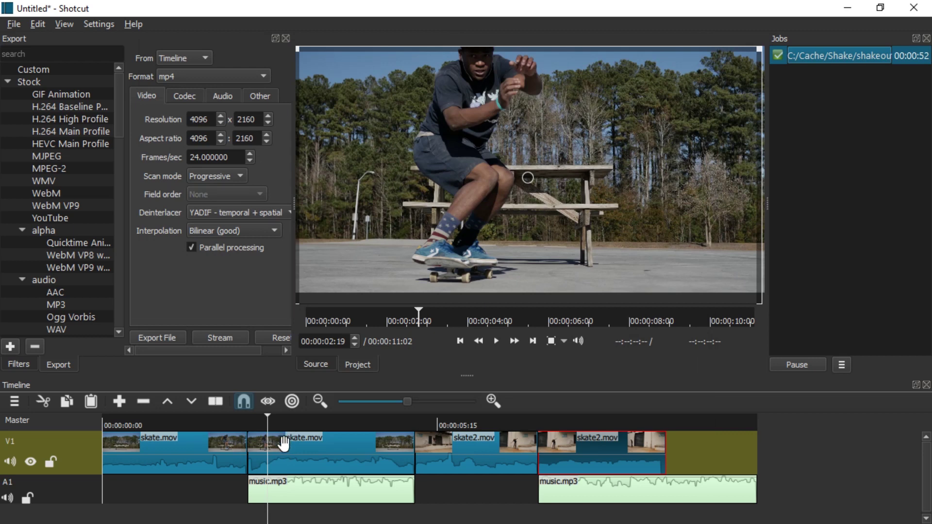
click(283, 442)
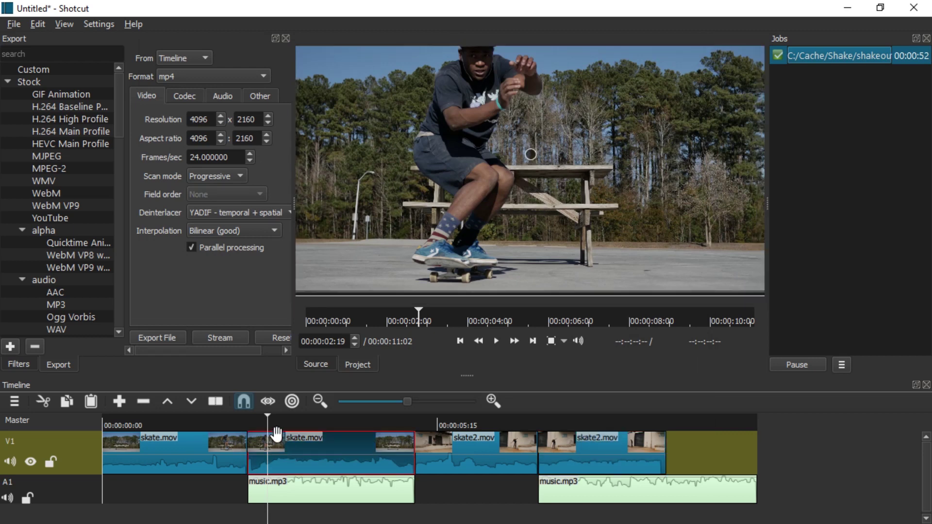
click(9, 364)
click(100, 196)
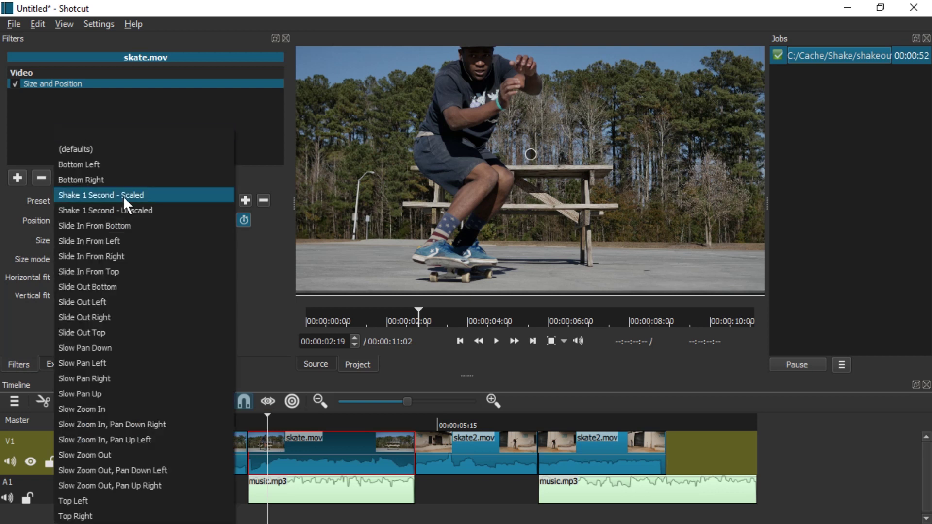
click(150, 103)
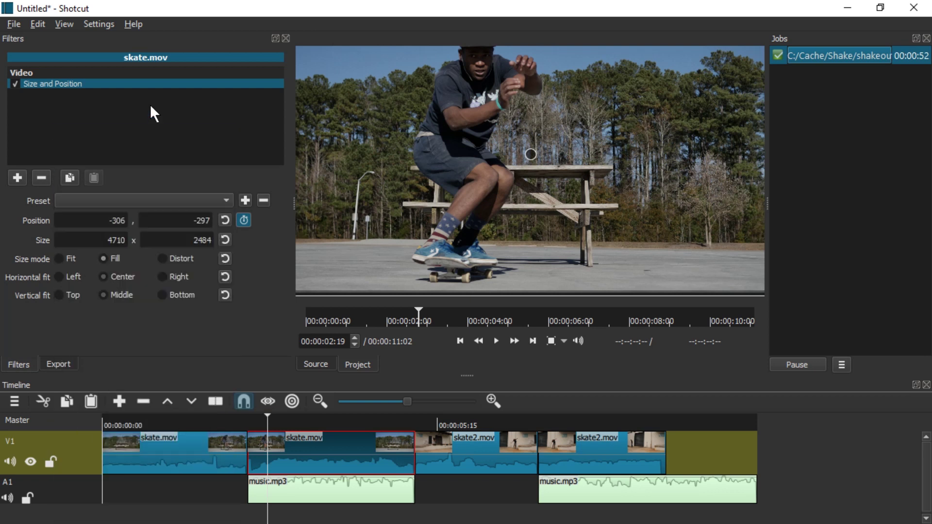
Split the second skate.mov clip at 00:00:03:11, one second after its start.
click(271, 419)
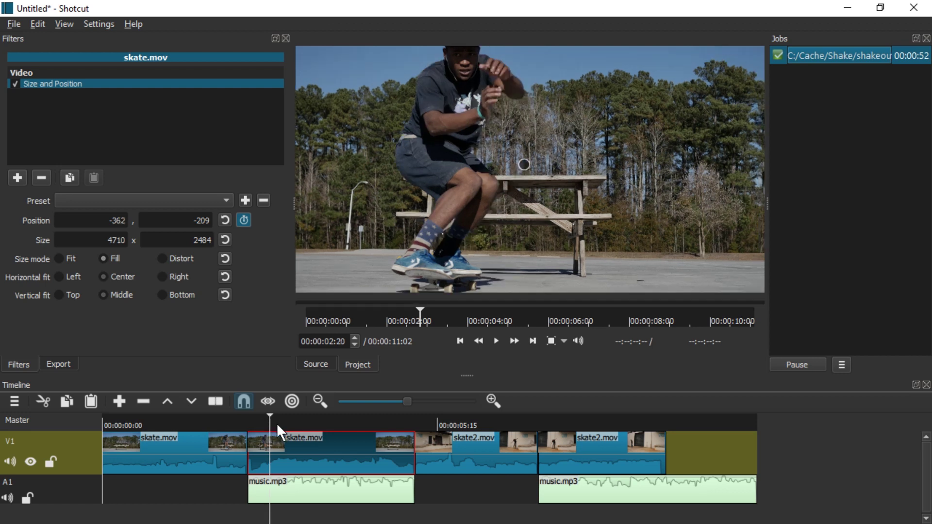
scroll(251, 449, up, 5)
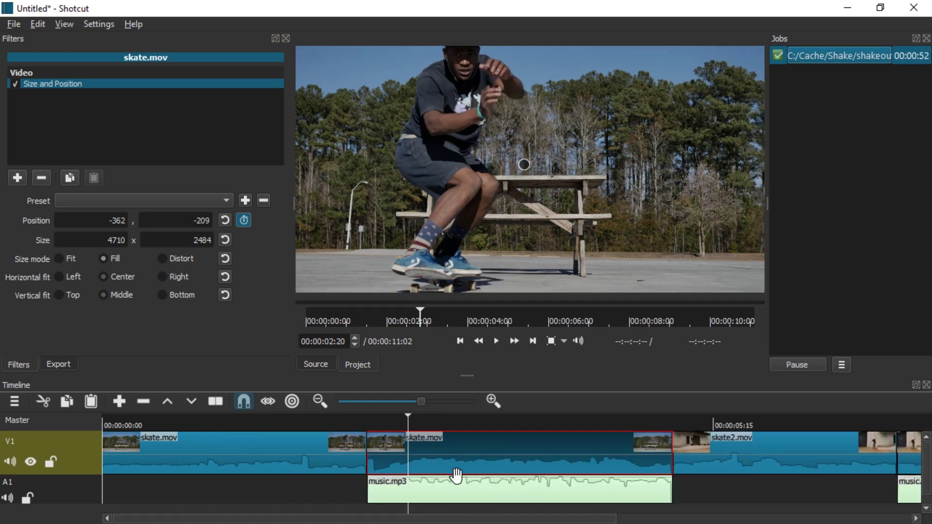
scroll(495, 454, down, 2)
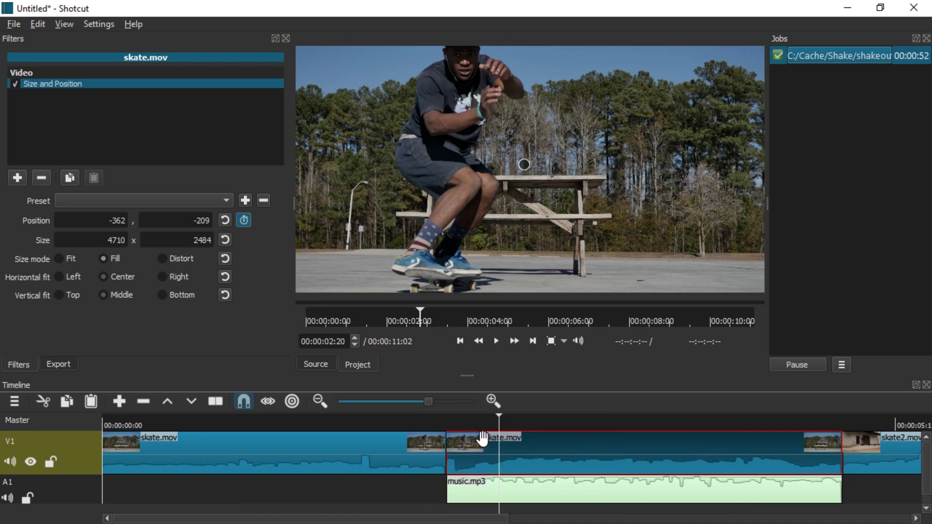
click(456, 416)
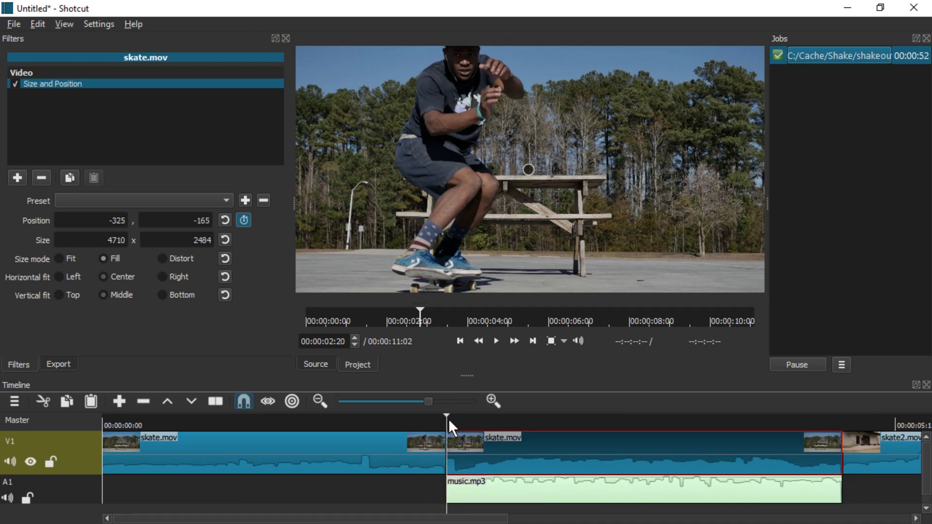
drag(453, 422, 588, 423)
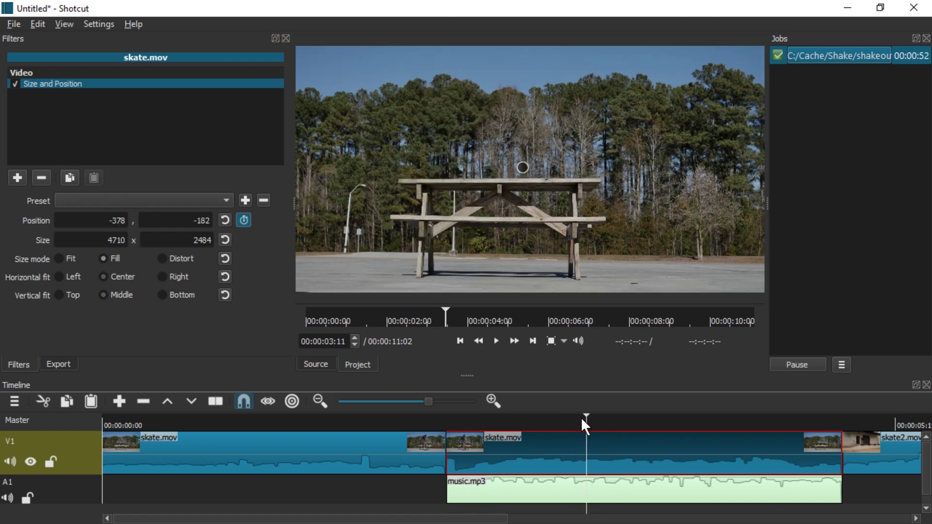
mouse_move(585, 425)
mouse_down()
mouse_move(563, 424)
mouse_move(600, 423)
mouse_move(588, 424)
mouse_up()
key(s)
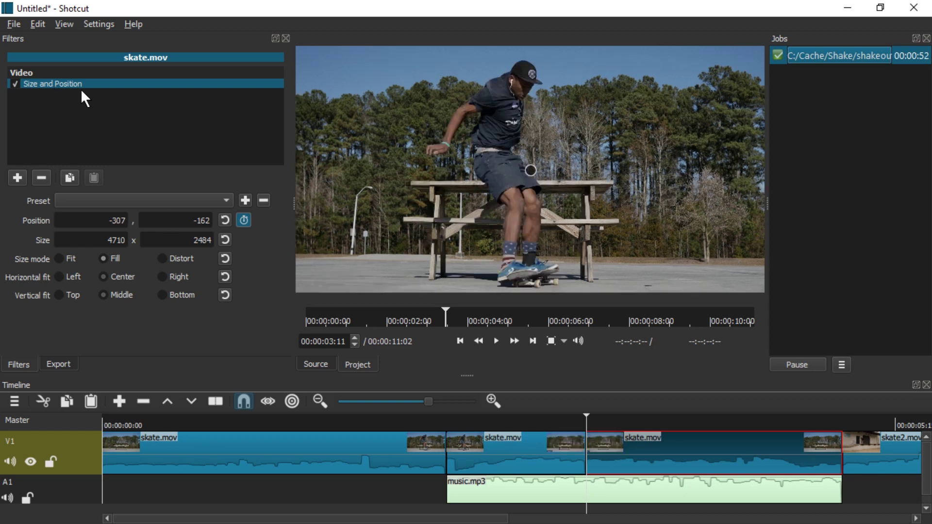
Apply the Shake 1 Second - Scaled preset to the third skate.mov clip's Size and Position filter.
click(150, 202)
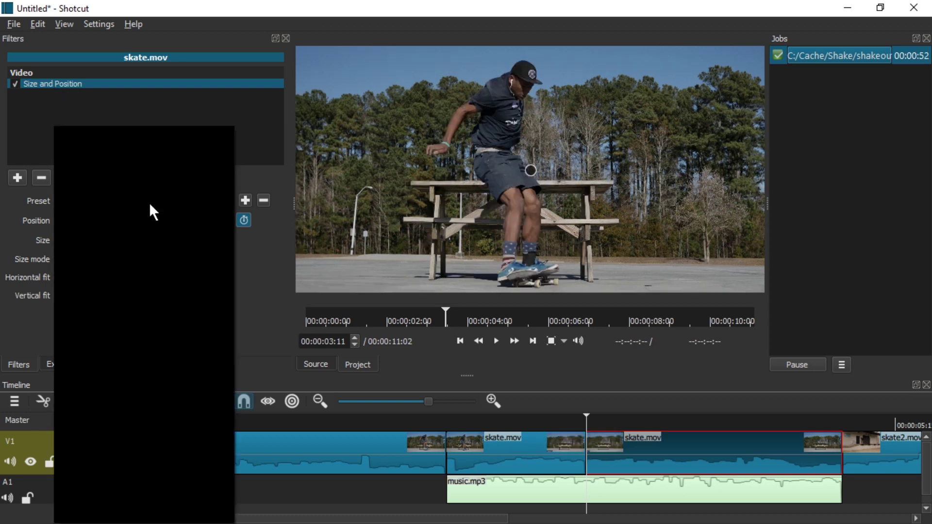
click(149, 203)
click(136, 202)
click(131, 185)
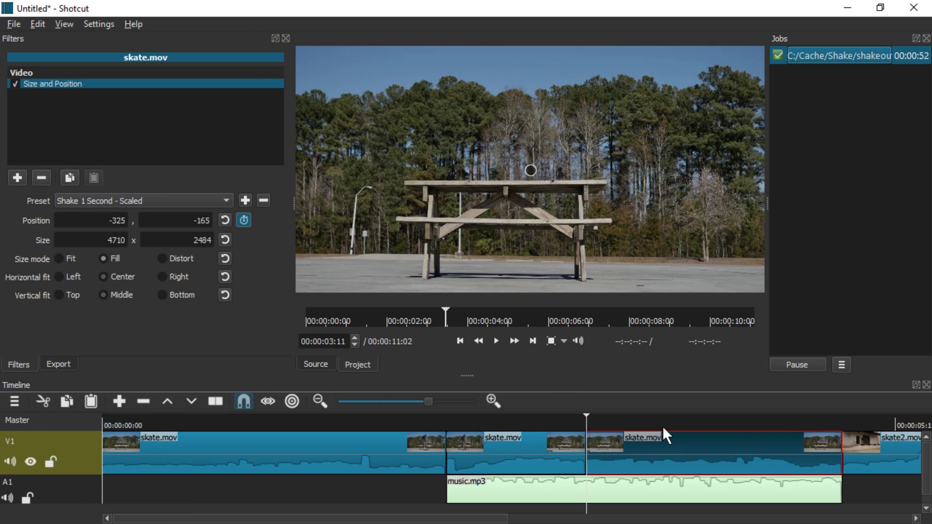
Split the third skate.mov clip at 00:00:04:04.
click(681, 420)
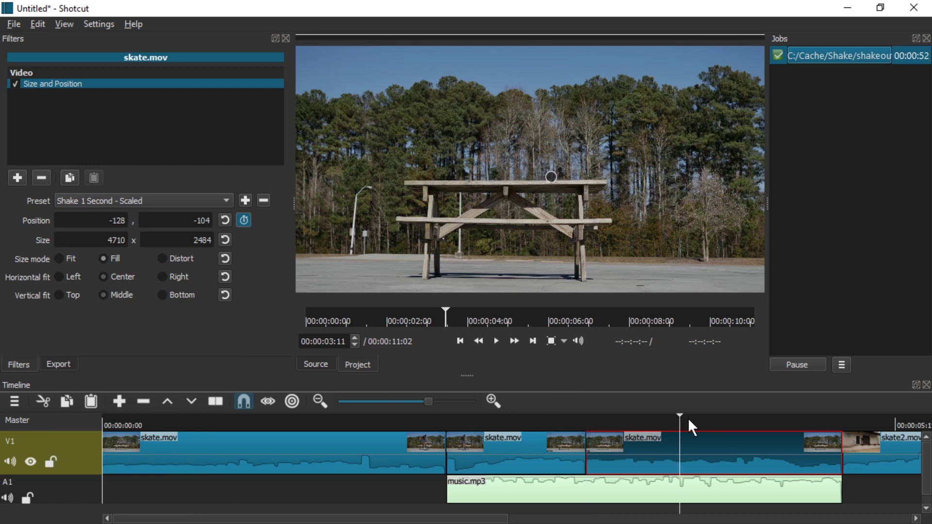
click(687, 420)
key(s)
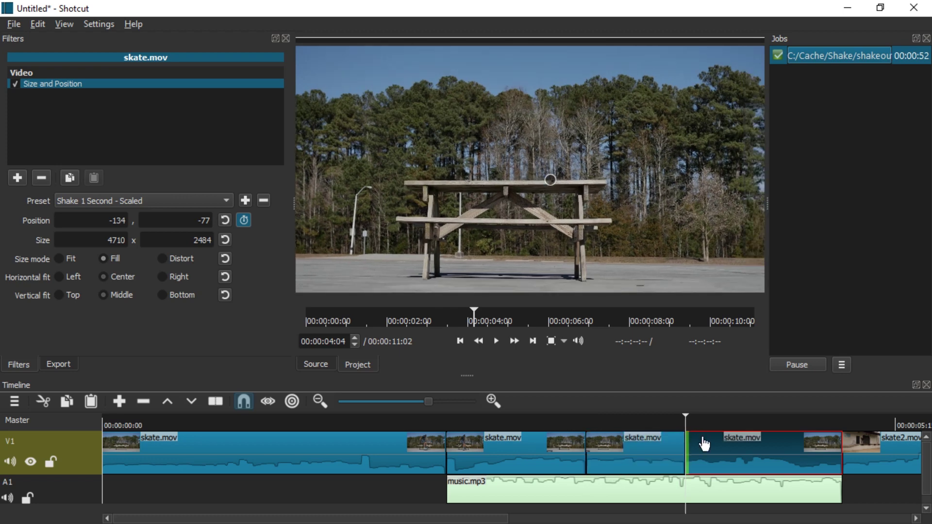
Reset the Size and Position filter of the fourth skate.mov clip to defaults and apply the Shake 1 Second - Scaled preset.
click(105, 196)
click(103, 199)
click(163, 202)
click(109, 149)
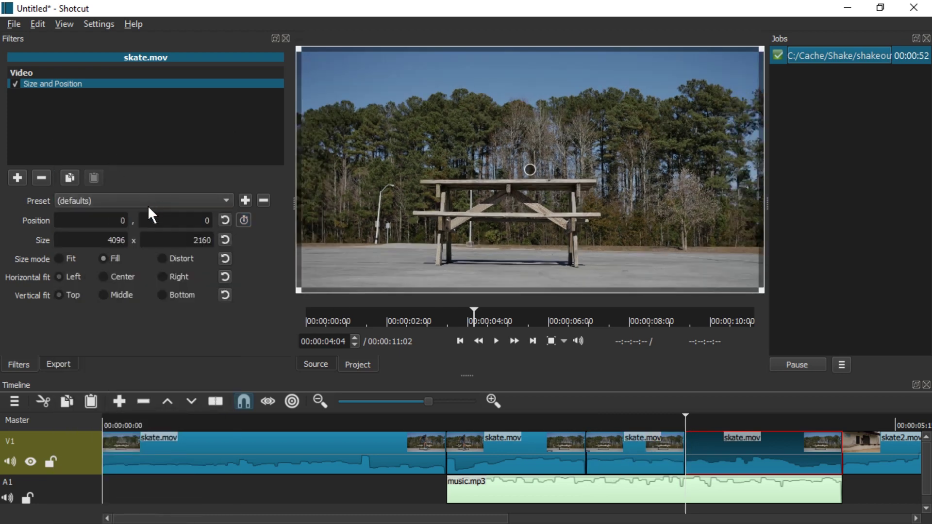
click(147, 205)
click(133, 197)
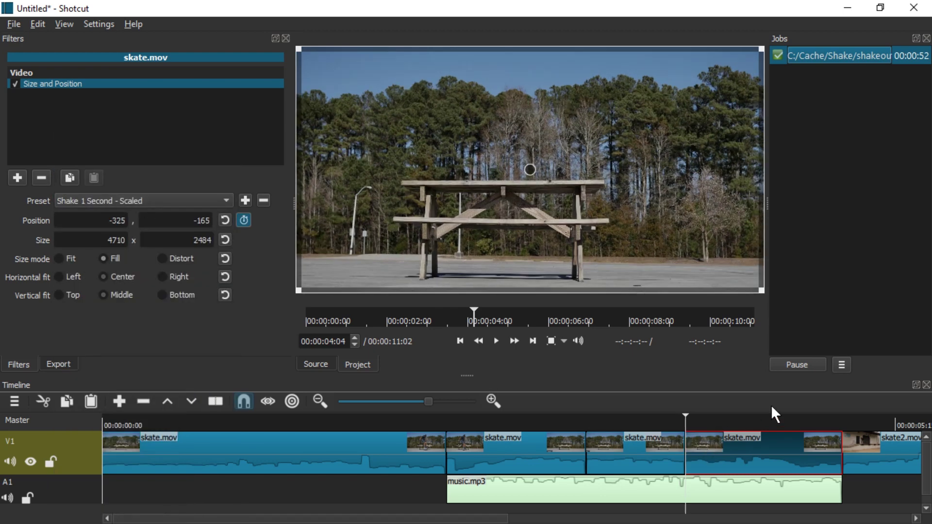
Split the fourth skate.mov clip at 00:00:04:17, reset the last piece's Size and Position filter, and apply Shake 1 Second - Scaled.
click(765, 421)
key(s)
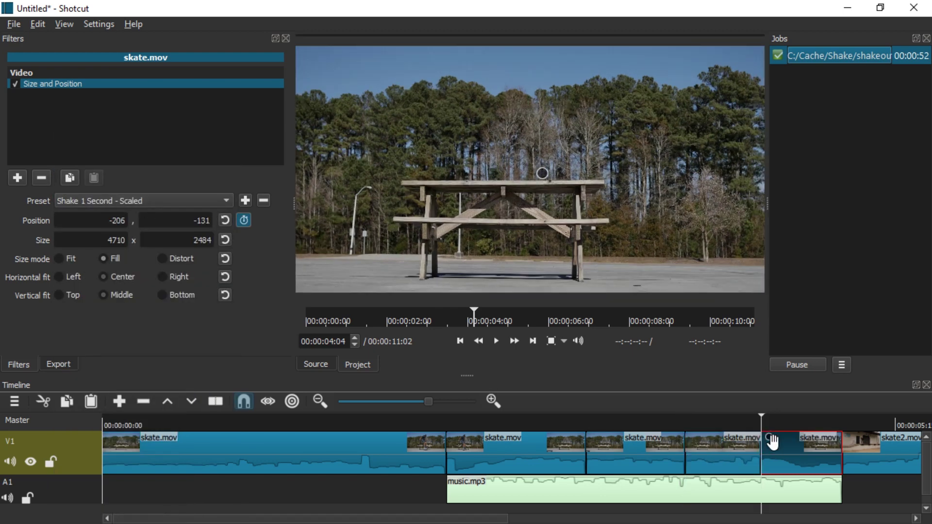
click(130, 192)
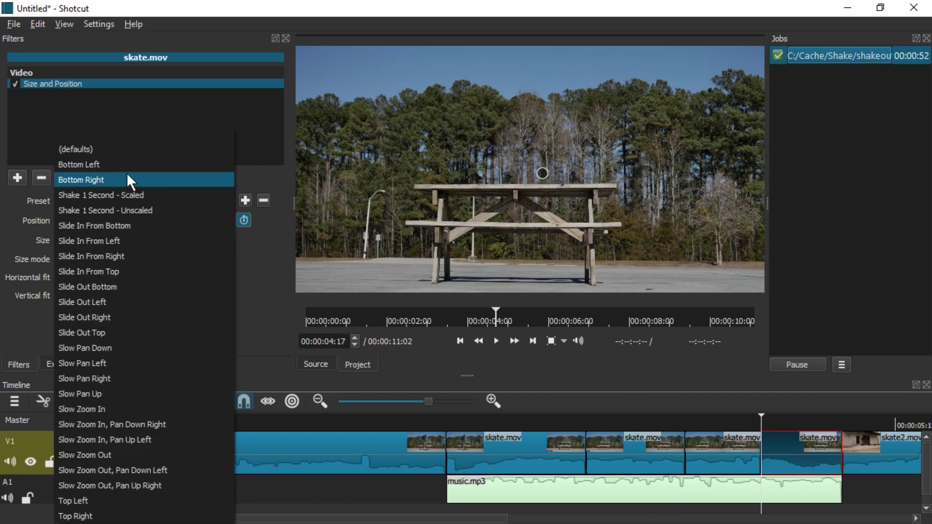
click(128, 150)
click(140, 195)
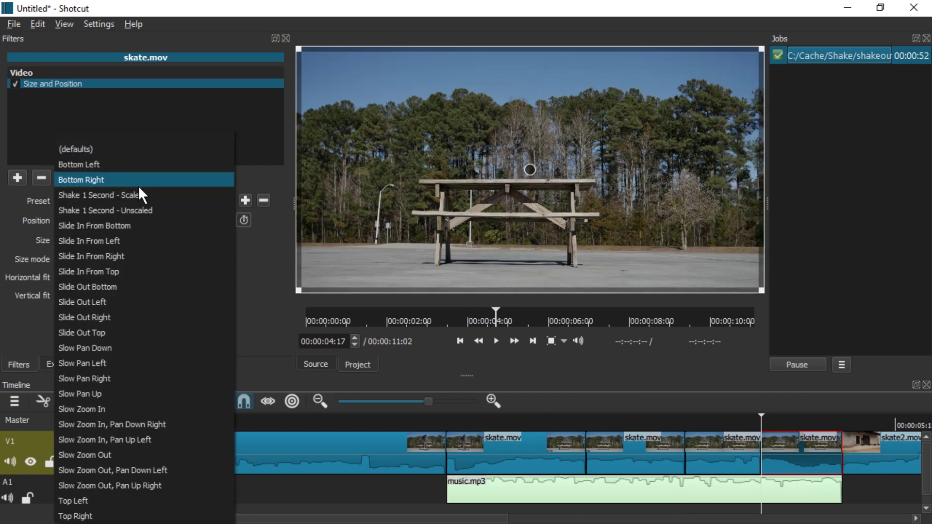
click(139, 194)
Play back the timeline from the start of the second skate.mov clip to check the repeated shakes.
click(452, 418)
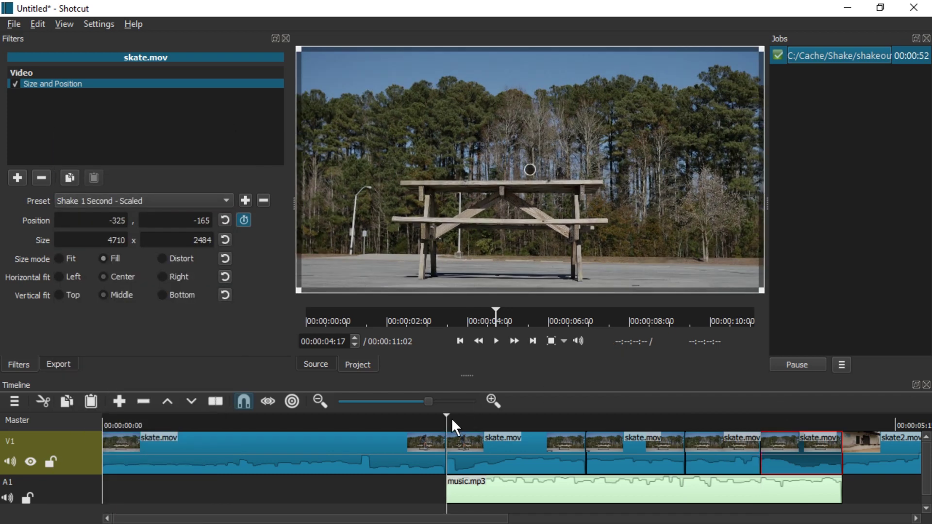
key(space)
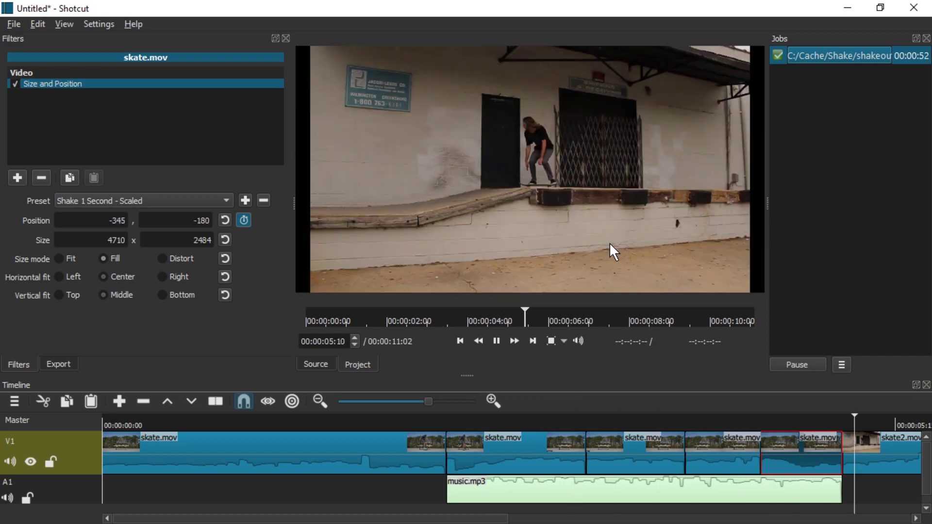
key(space)
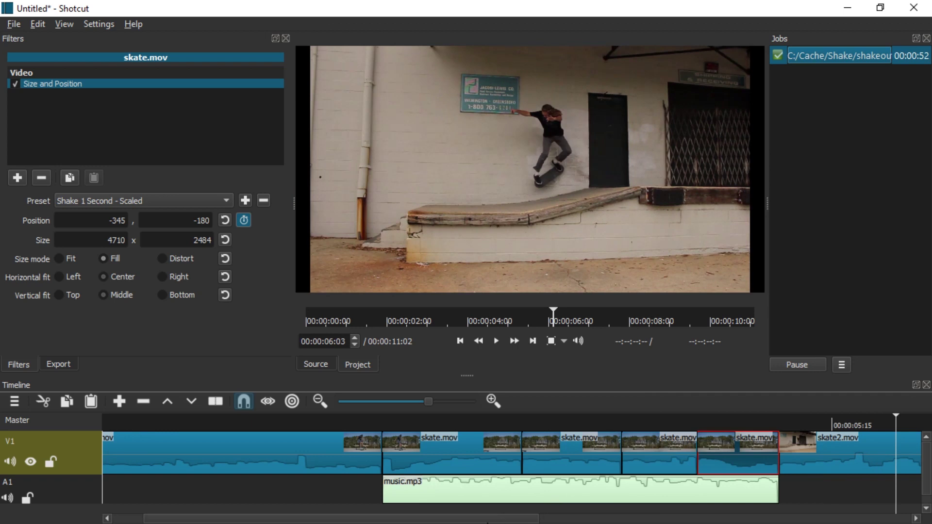
Split the second skate2.mov clip at 00:00:08:08 and apply the Shake 1 Second - Unscaled preset to the piece after the cut.
drag(489, 518, 786, 518)
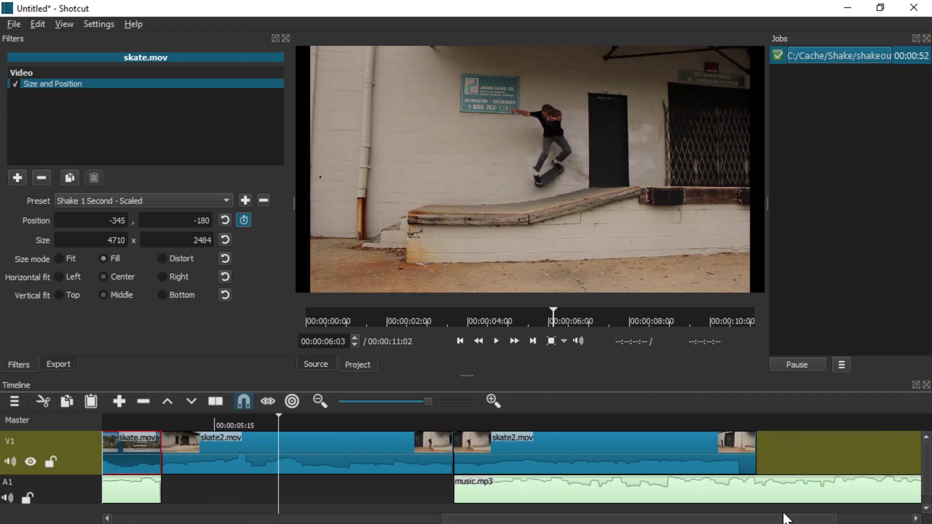
click(549, 420)
click(556, 451)
click(505, 419)
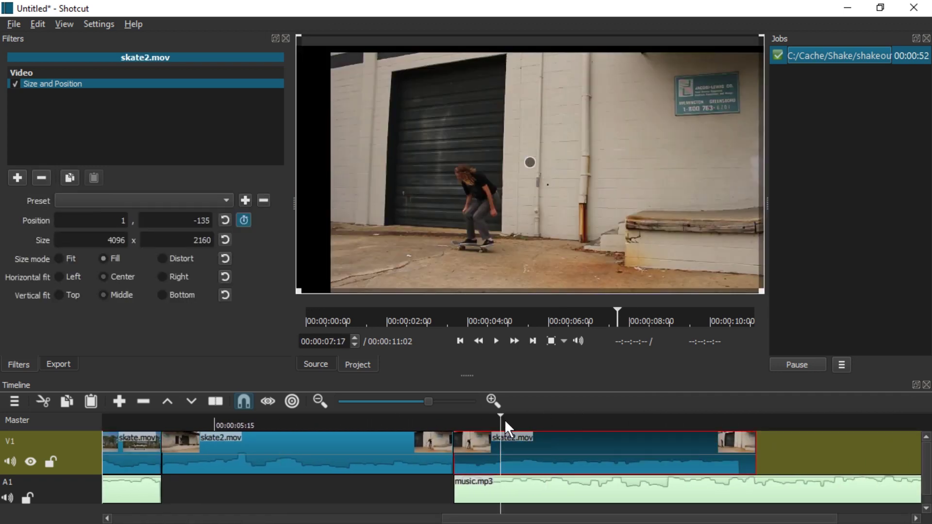
drag(550, 424, 593, 423)
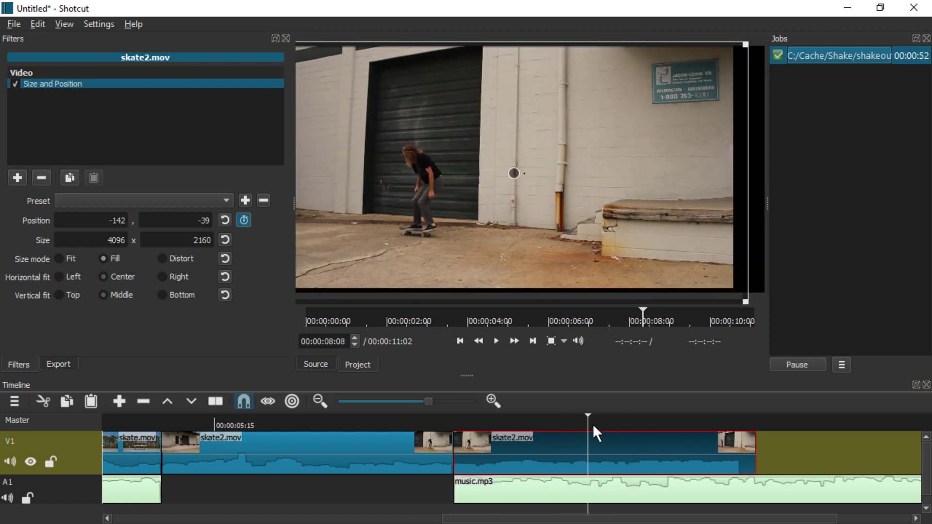
key(s)
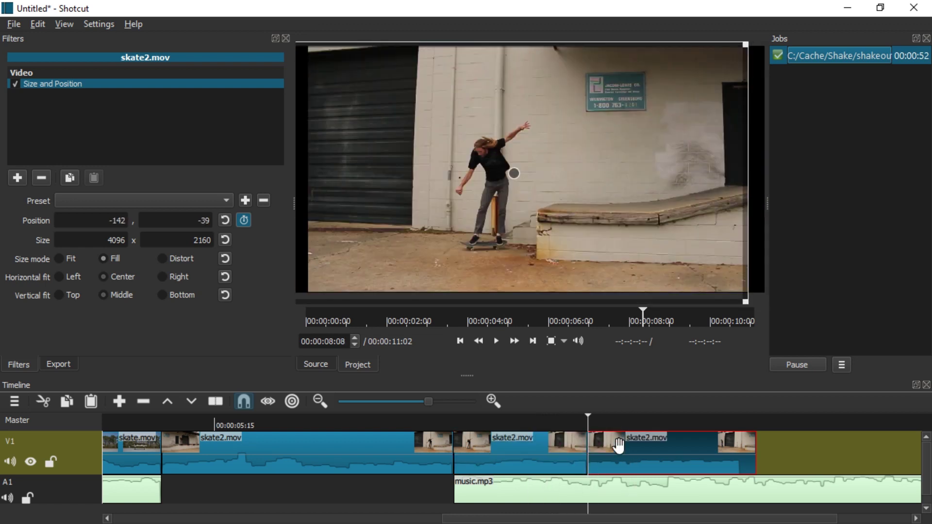
click(126, 201)
click(142, 210)
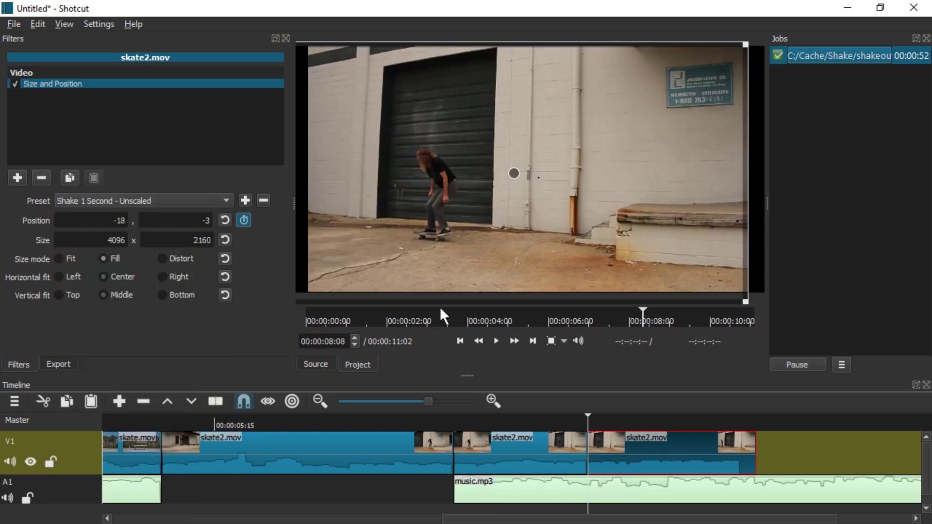
Split the third skate2.mov clip at 00:00:08:22, reset the last piece's Size and Position filter, and apply Shake 1 Second - Unscaled.
click(670, 419)
key(s)
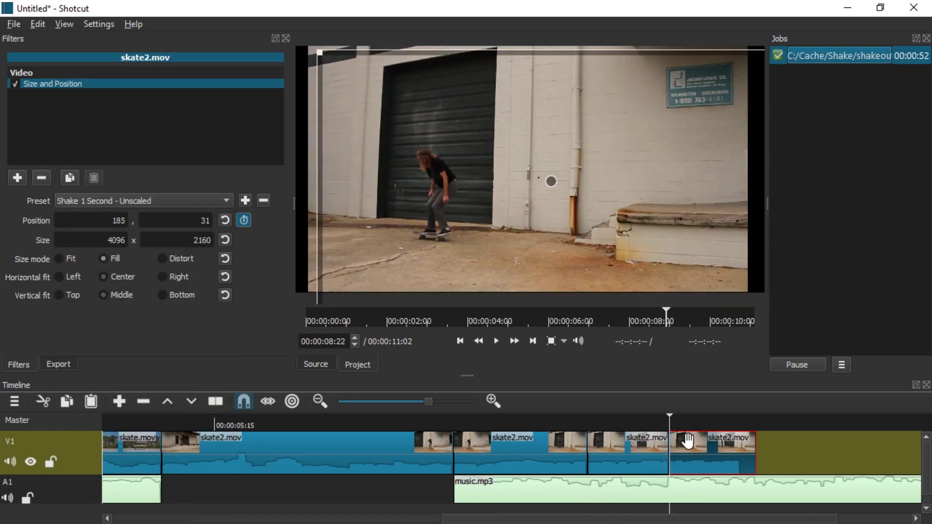
click(156, 198)
click(158, 139)
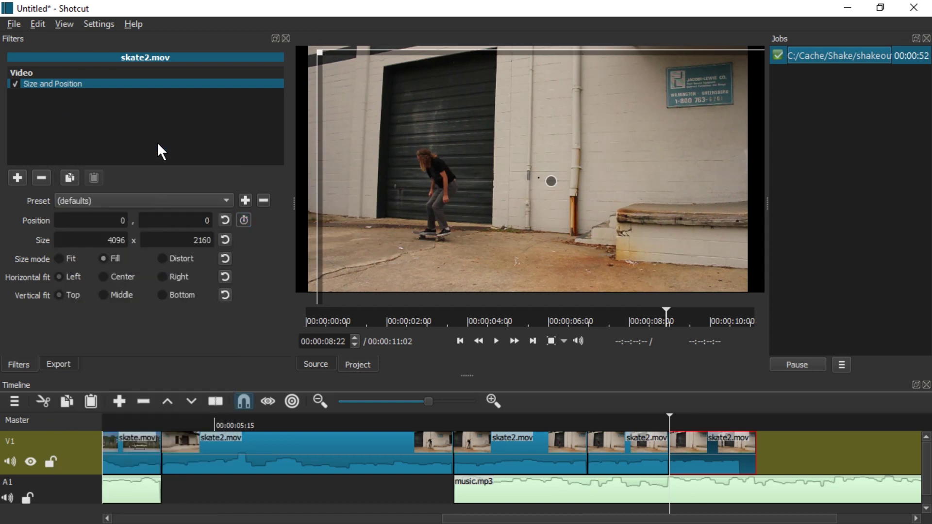
click(156, 192)
click(154, 206)
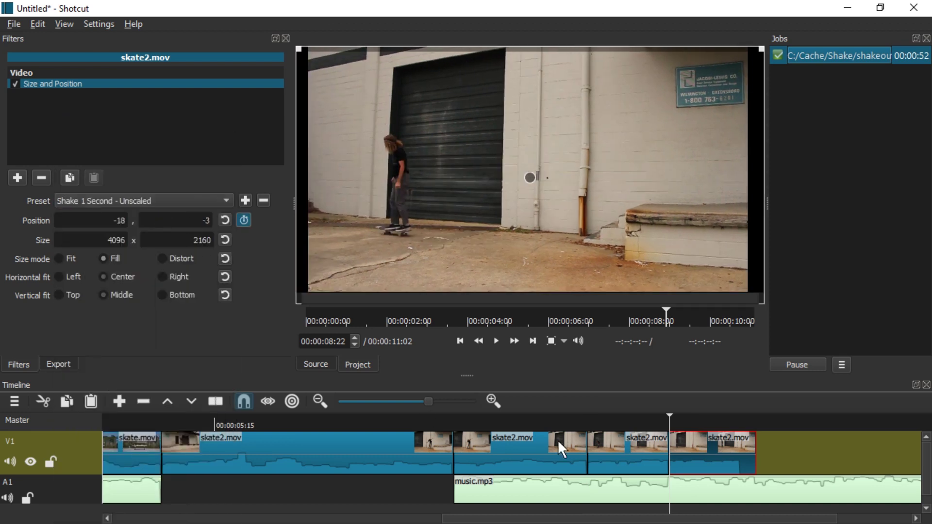
Review the skate2.mov clips from just before the music starts through the second shake segment.
click(442, 423)
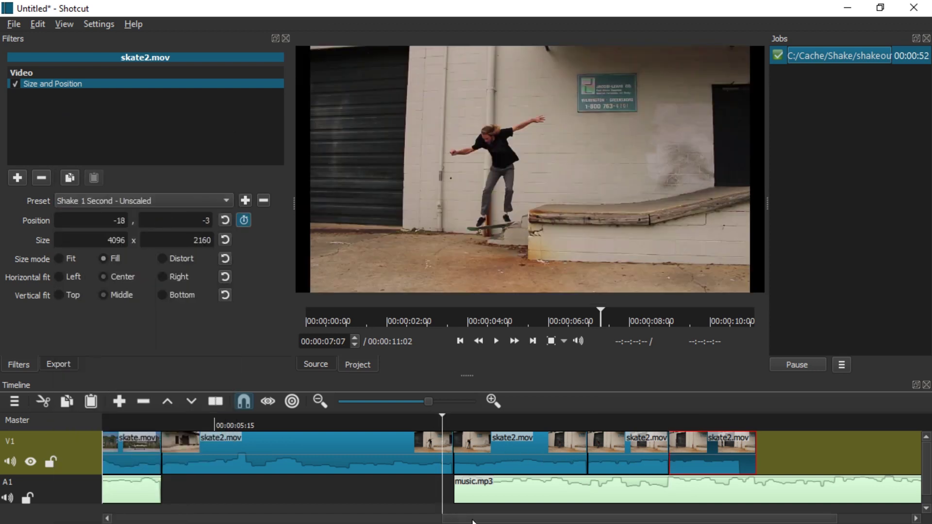
drag(472, 521, 489, 520)
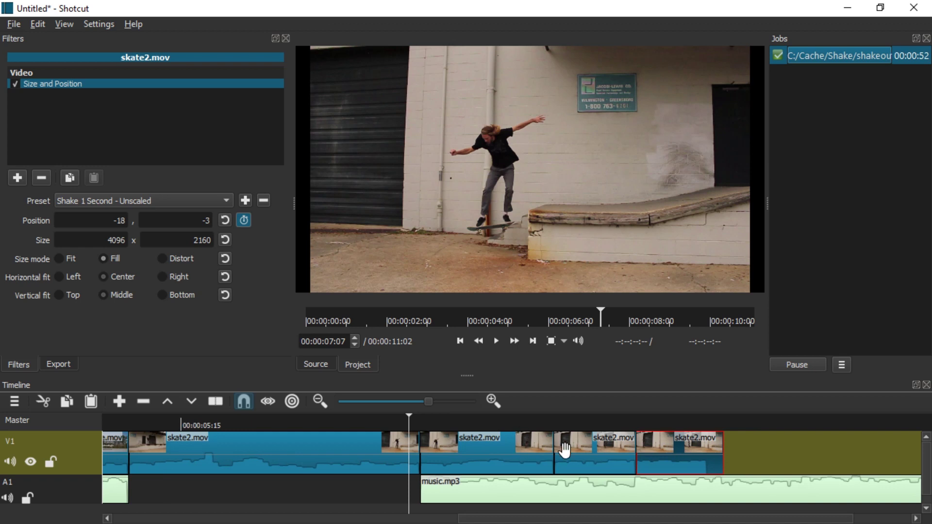
click(627, 423)
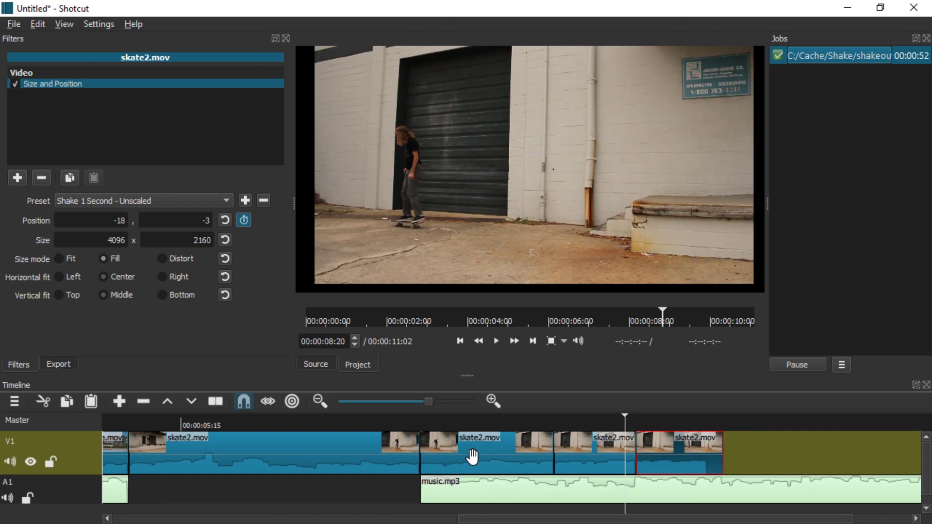
Look over the split clips on the timeline and open the export settings.
drag(522, 520, 365, 519)
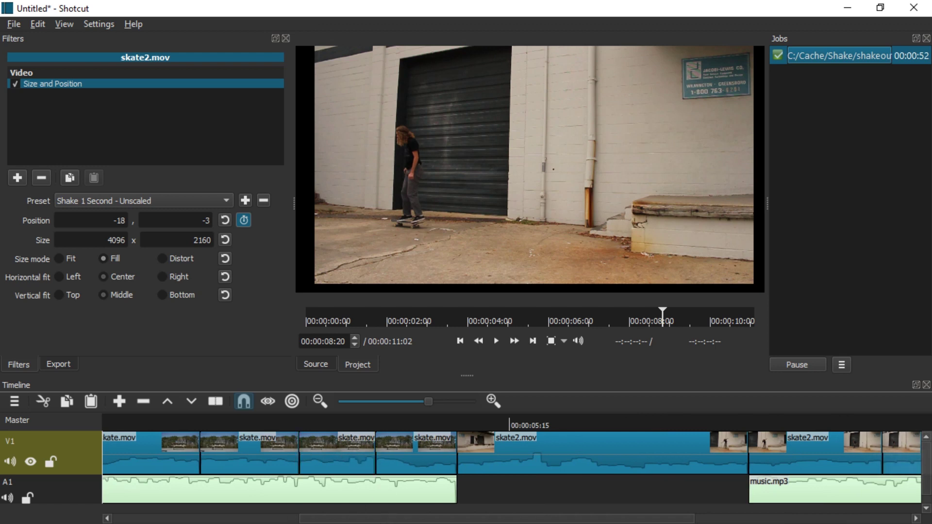
drag(374, 519, 316, 500)
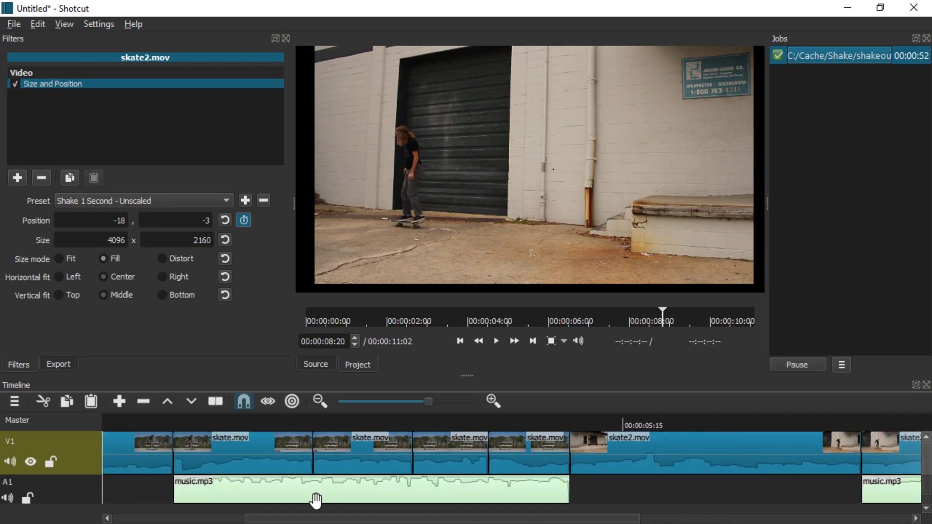
click(59, 364)
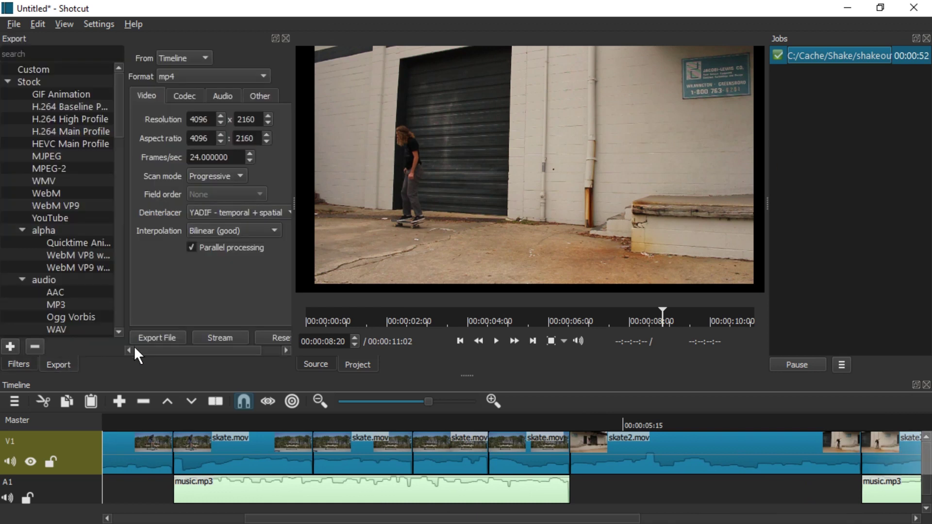
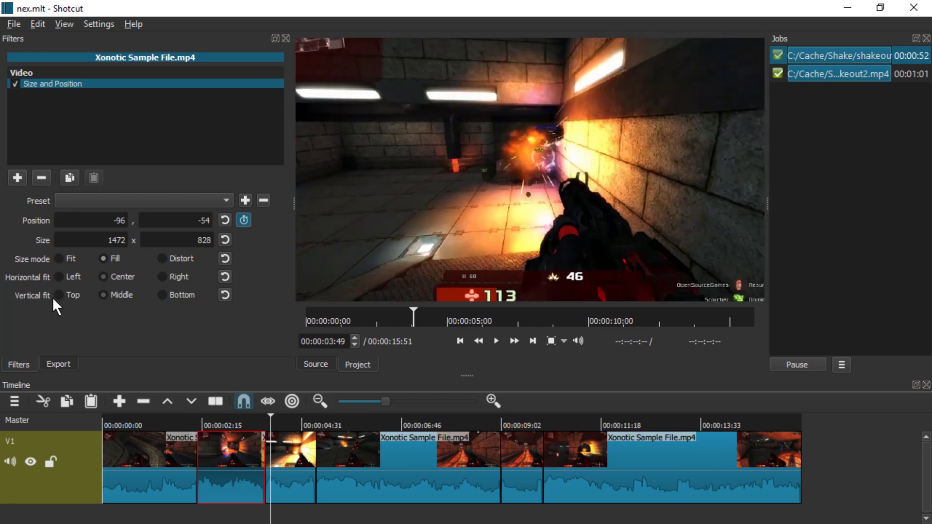
click(279, 454)
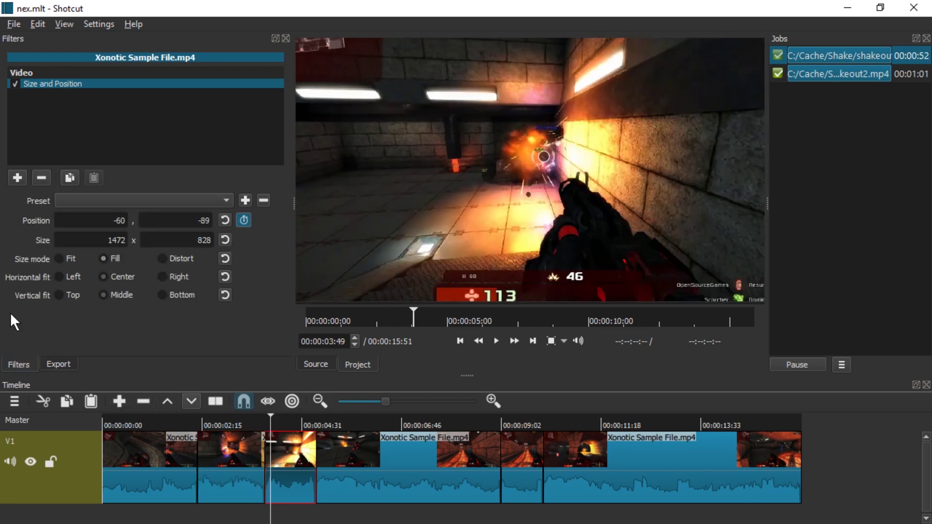
click(13, 179)
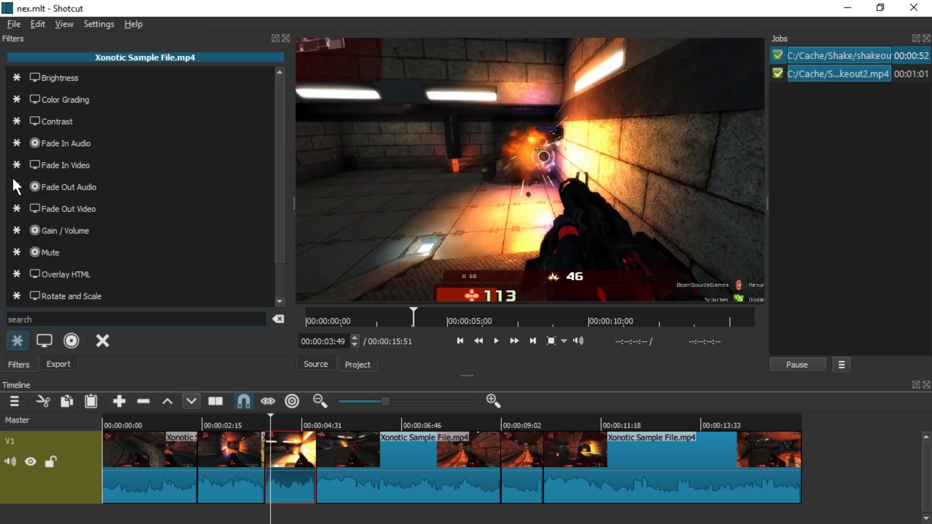
text(size)
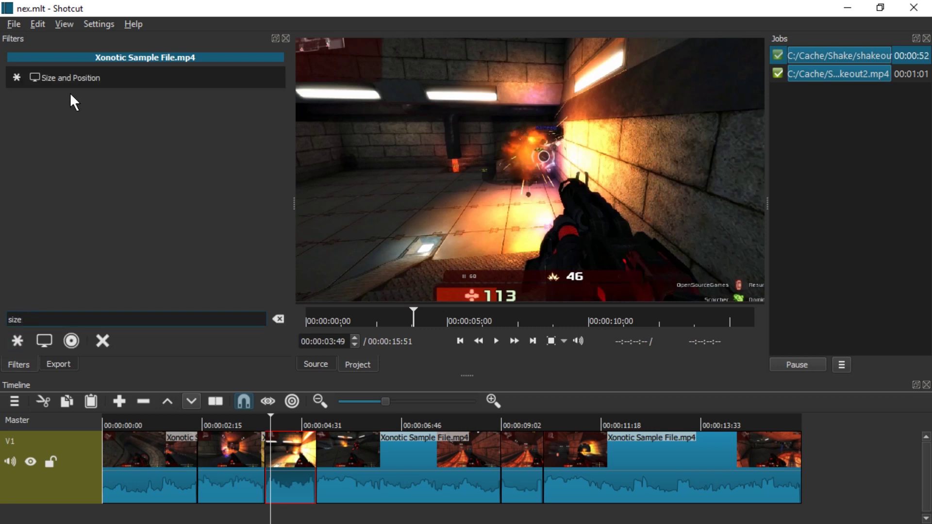
click(61, 79)
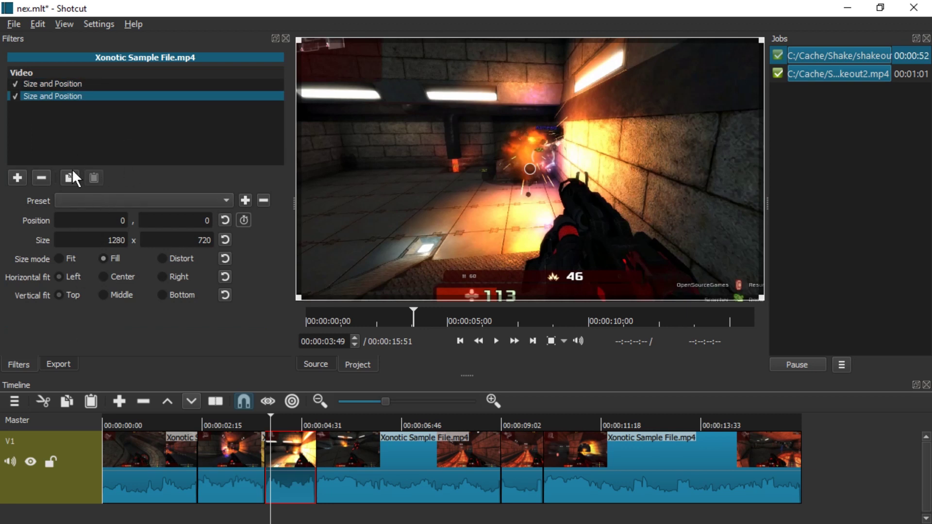
Remove both Size and Position filters from the third Xonotic Sample File.mp4 clip.
click(41, 177)
click(42, 178)
Add a Size and Position filter to the second Xonotic Sample File.mp4 clip.
click(238, 449)
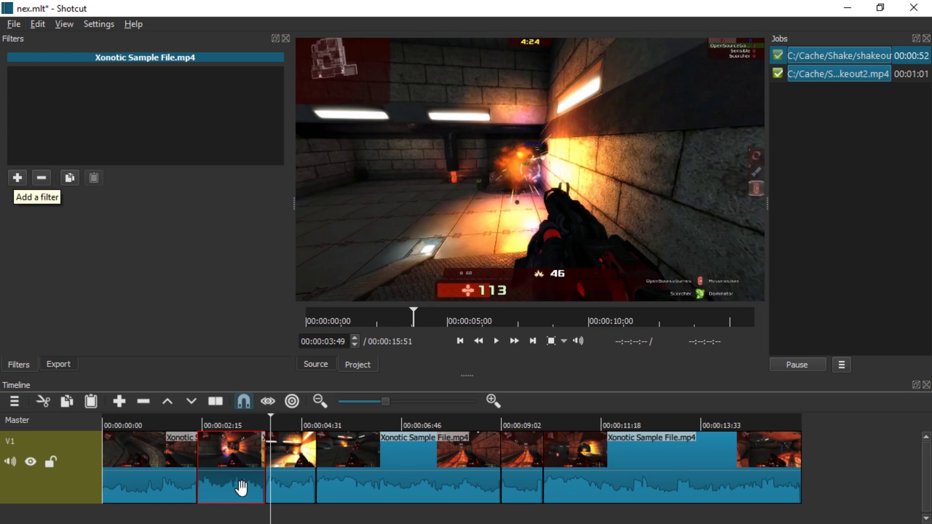
click(18, 177)
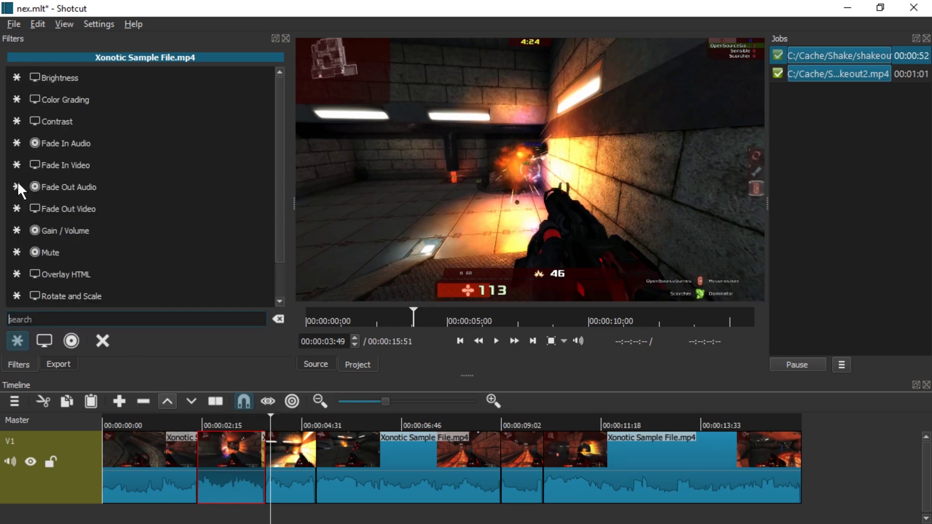
text(size)
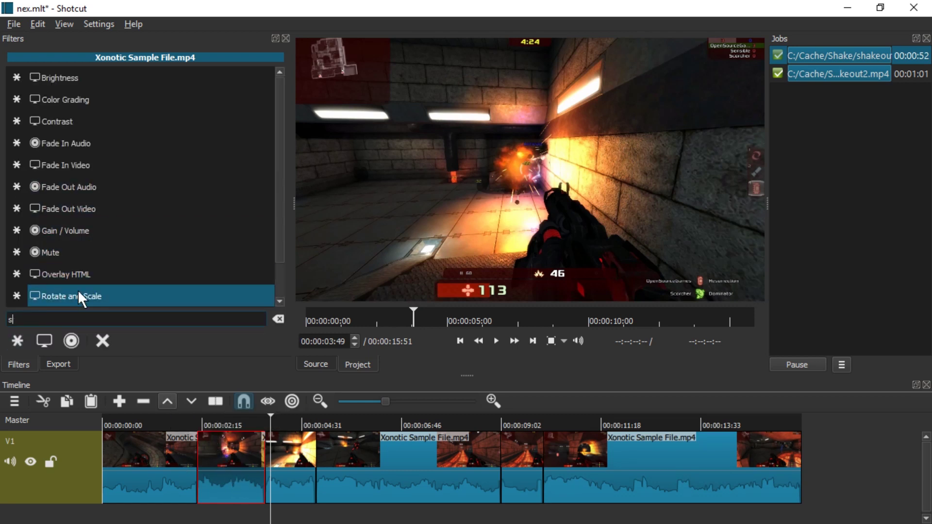
click(88, 80)
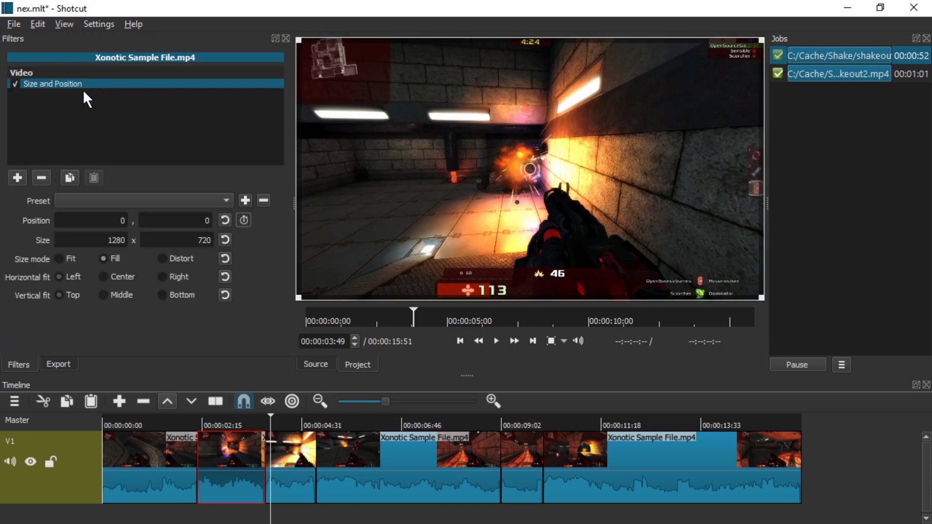
Apply the Shake 1 Second - Scaled preset to the second Xonotic clip's Size and Position filter and copy that filter onto the third clip.
click(85, 196)
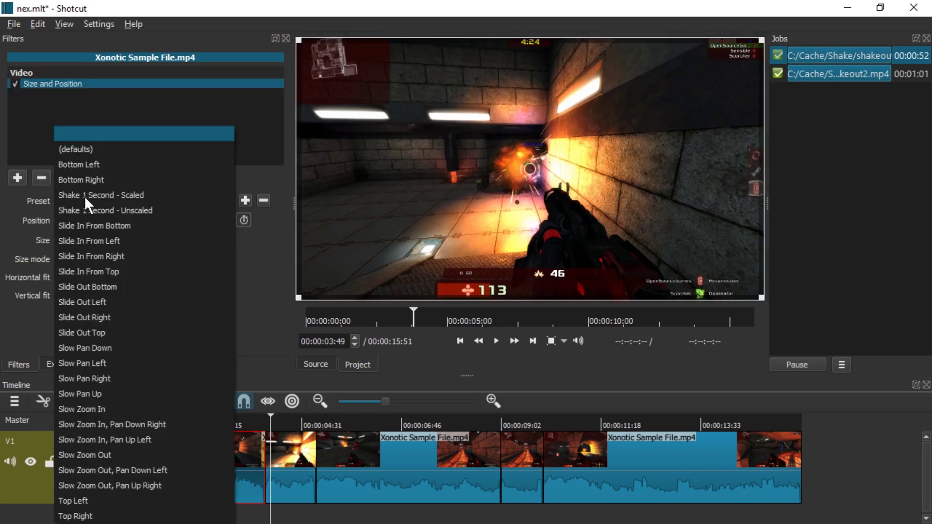
click(137, 196)
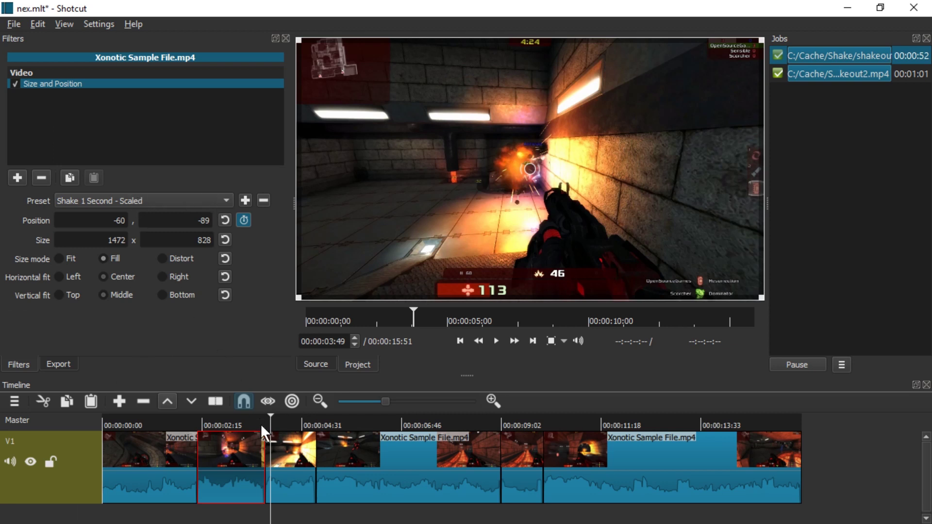
click(70, 178)
click(304, 453)
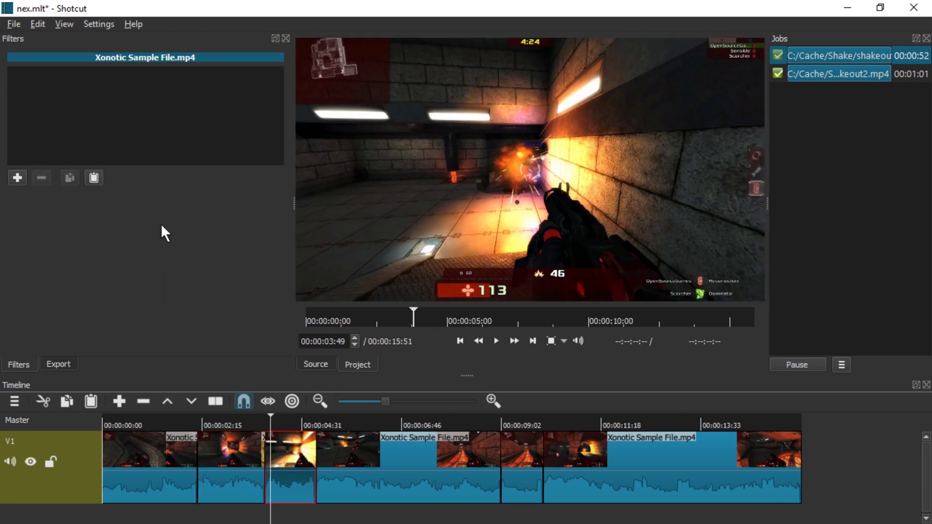
click(94, 178)
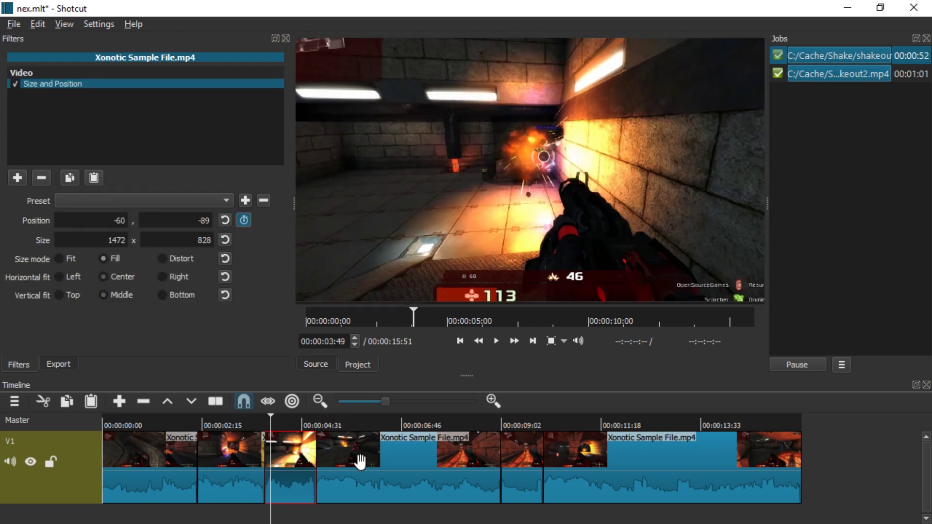
Paste the copied Size and Position shake filter onto the fourth, fifth and sixth Xonotic Sample File.mp4 clips.
click(360, 461)
click(100, 177)
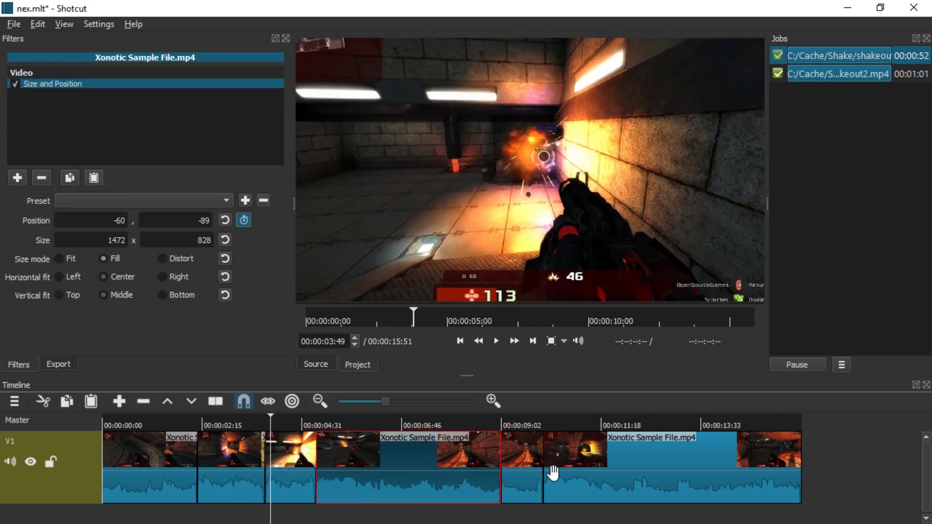
click(522, 448)
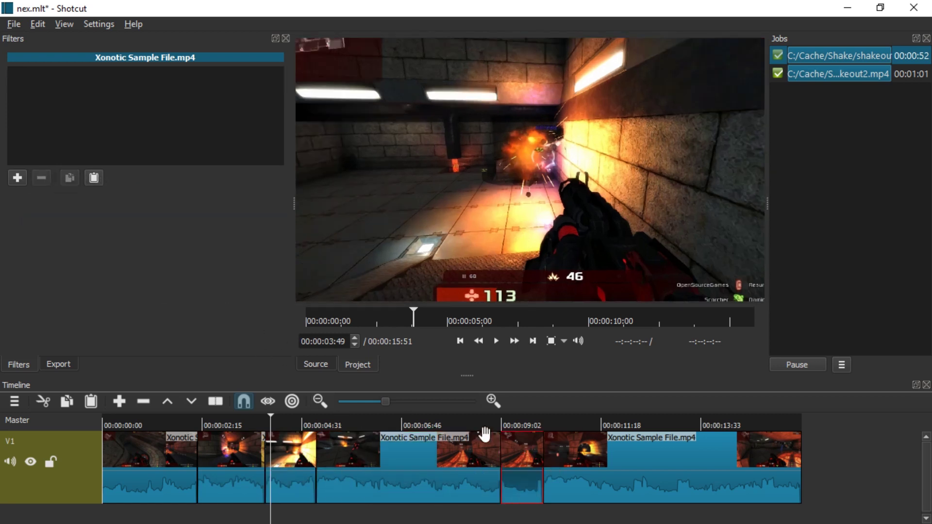
click(91, 178)
click(571, 469)
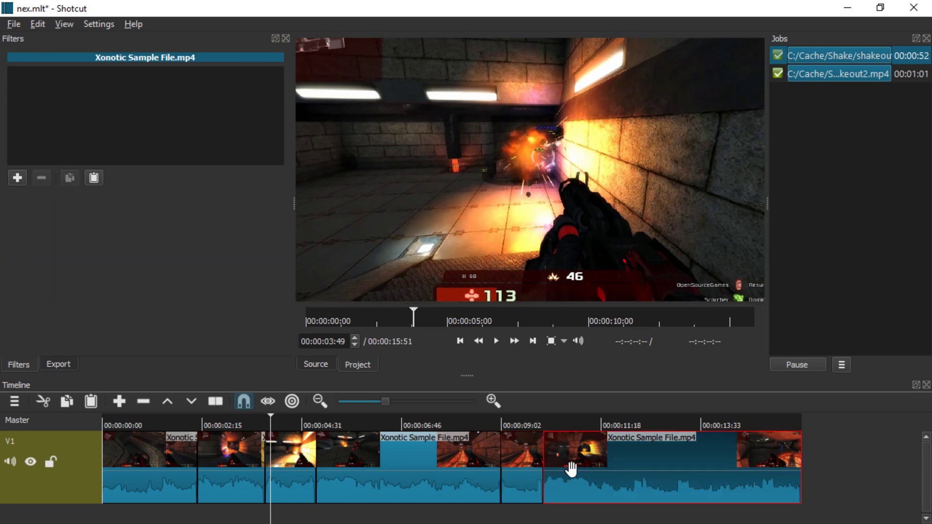
click(96, 176)
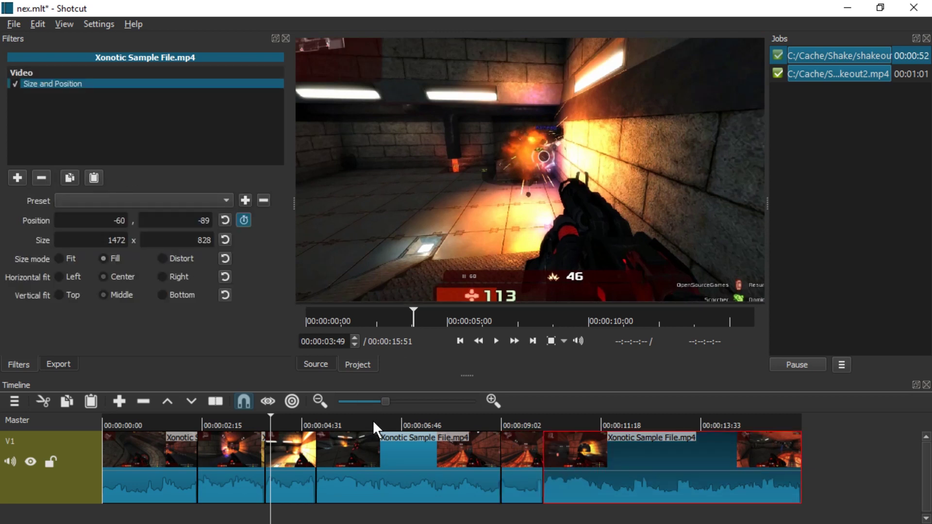
Check the filters on the third and fourth Xonotic clips and play back the shake from the start of the third clip.
click(287, 457)
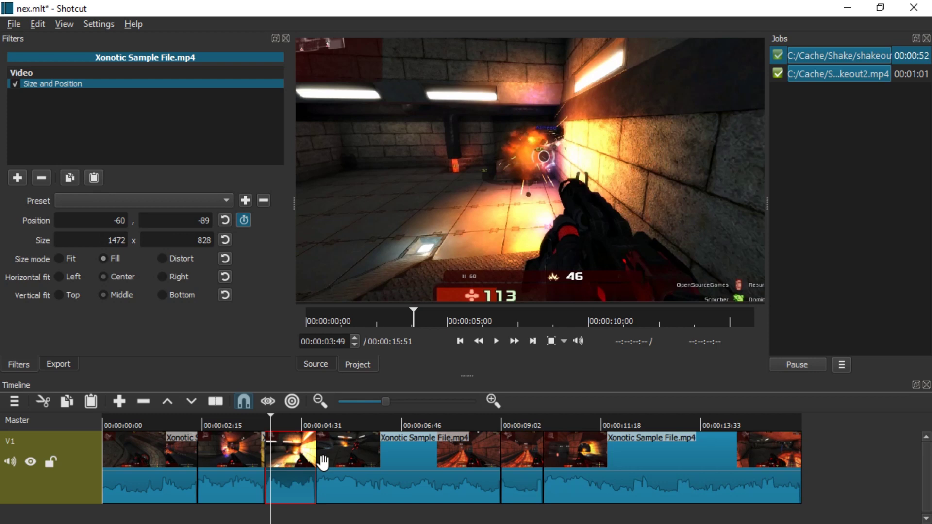
click(360, 451)
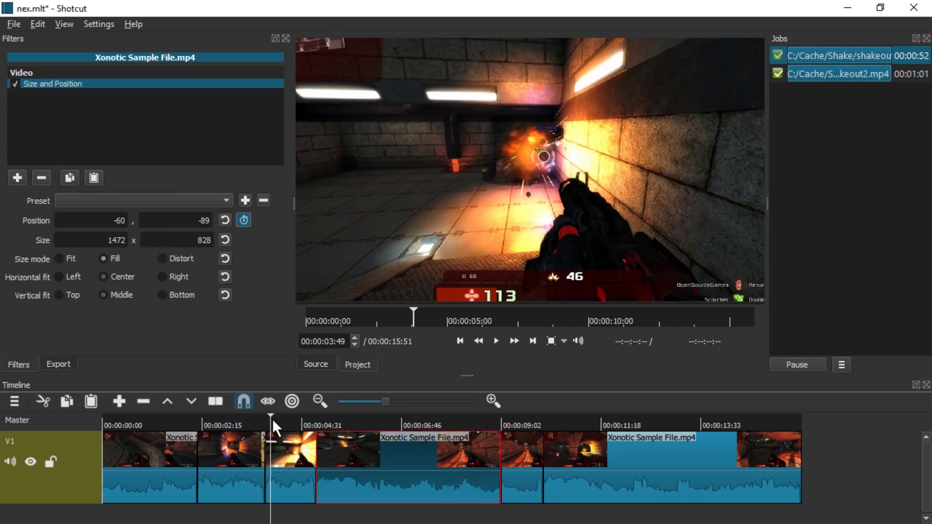
click(261, 419)
key(space)
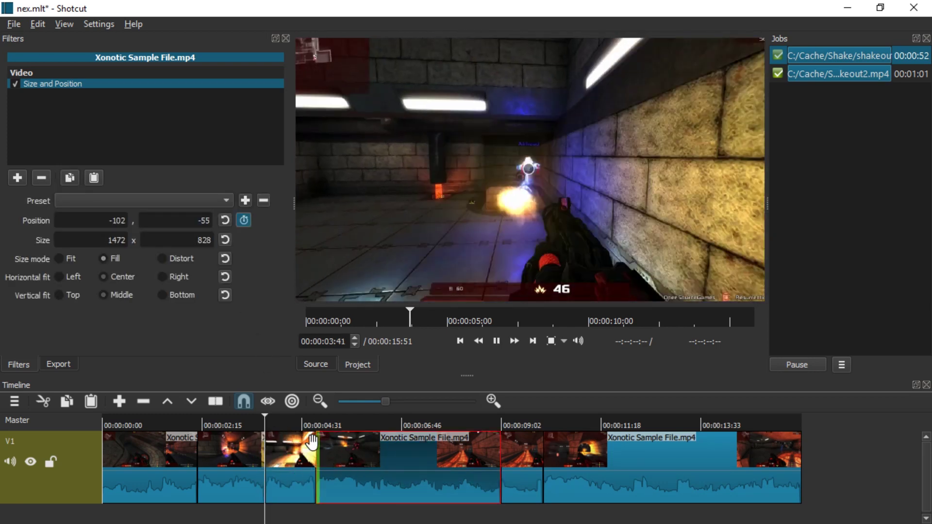
key(space)
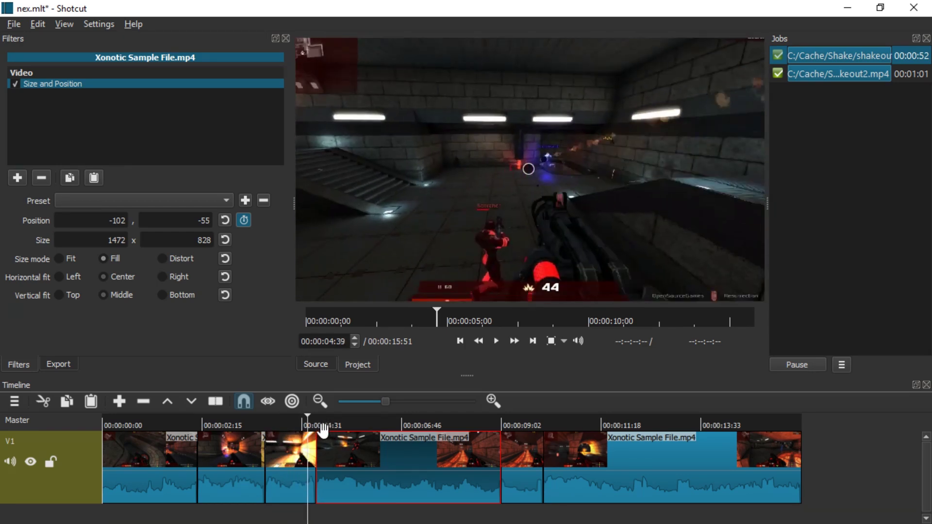
click(190, 420)
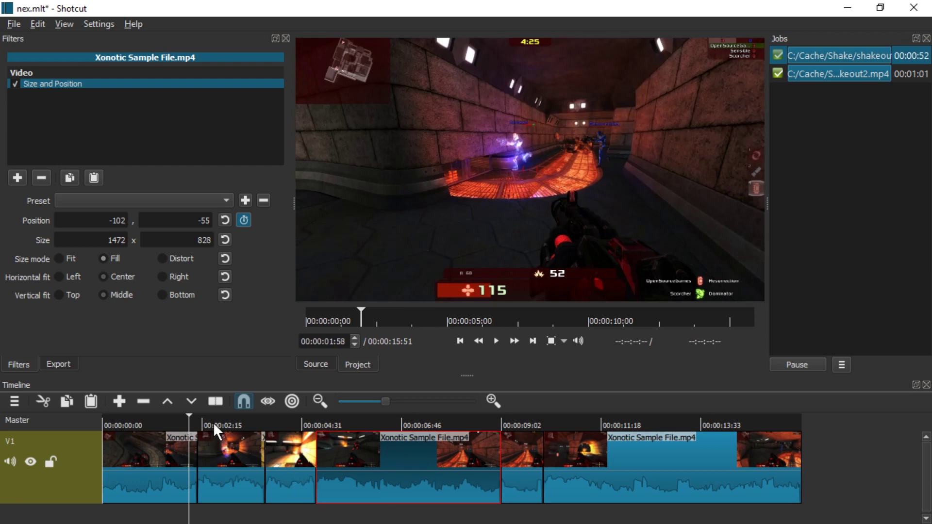
click(269, 421)
key(space)
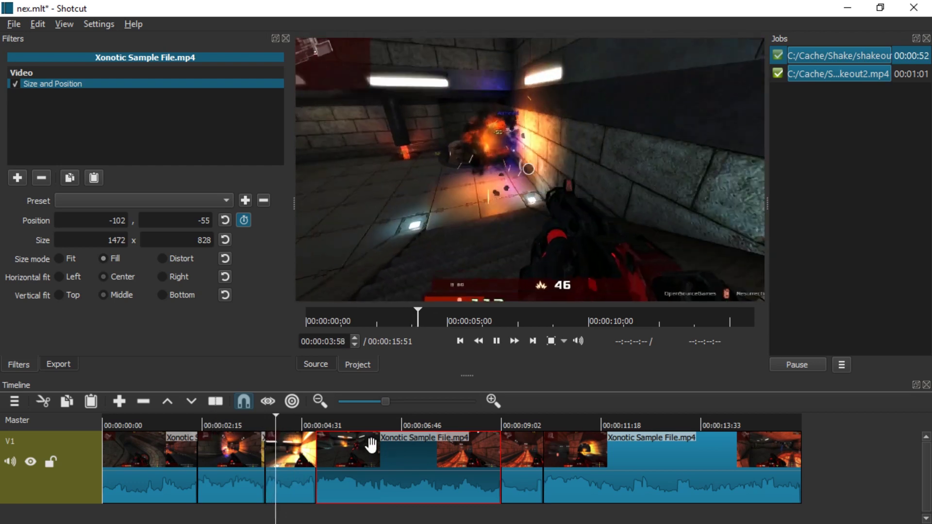